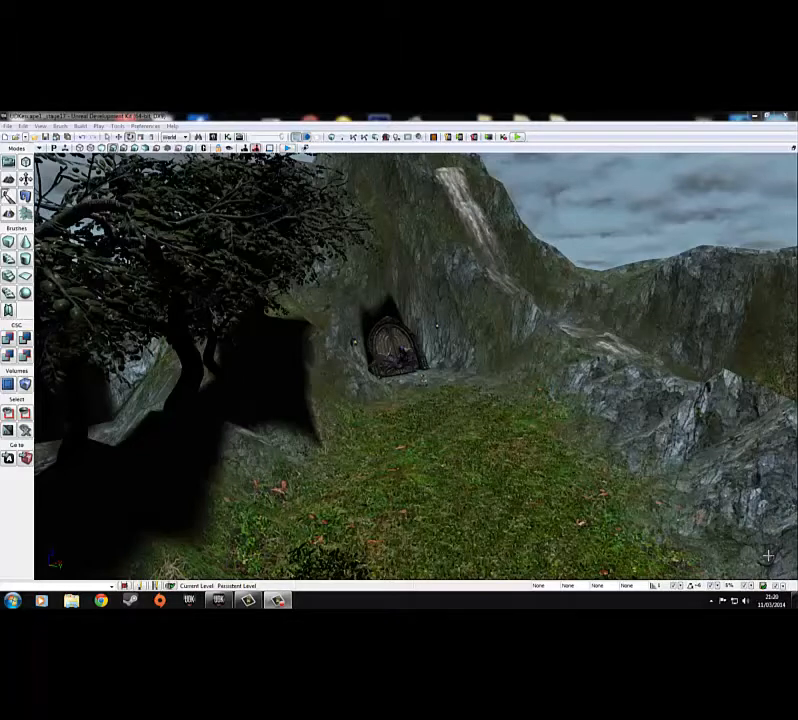
# - Place an ExponentialHeightFog actor from the Fog actor classes on the stone path in front of the dark gateway
pyautogui.moveTo(728, 527); pyautogui.dragTo(716, 524)
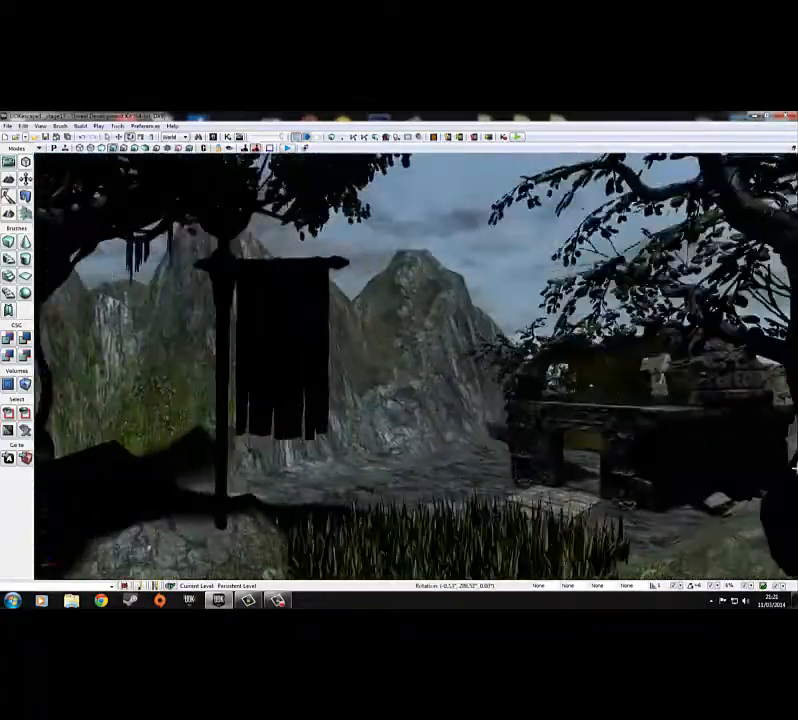
pyautogui.moveTo(795, 468); pyautogui.dragTo(795, 463, button='right')
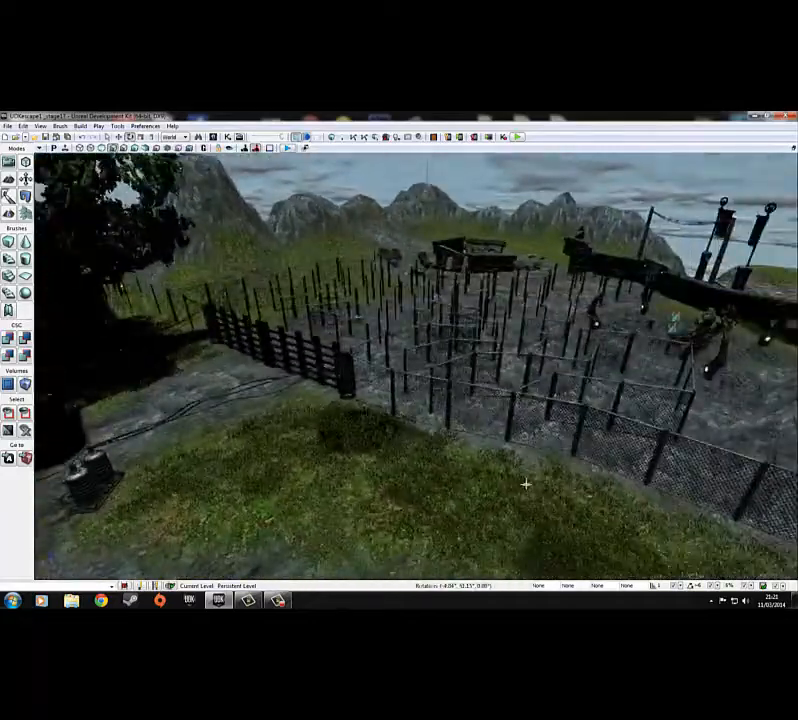
pyautogui.moveTo(526, 484); pyautogui.dragTo(360, 449, button='right')
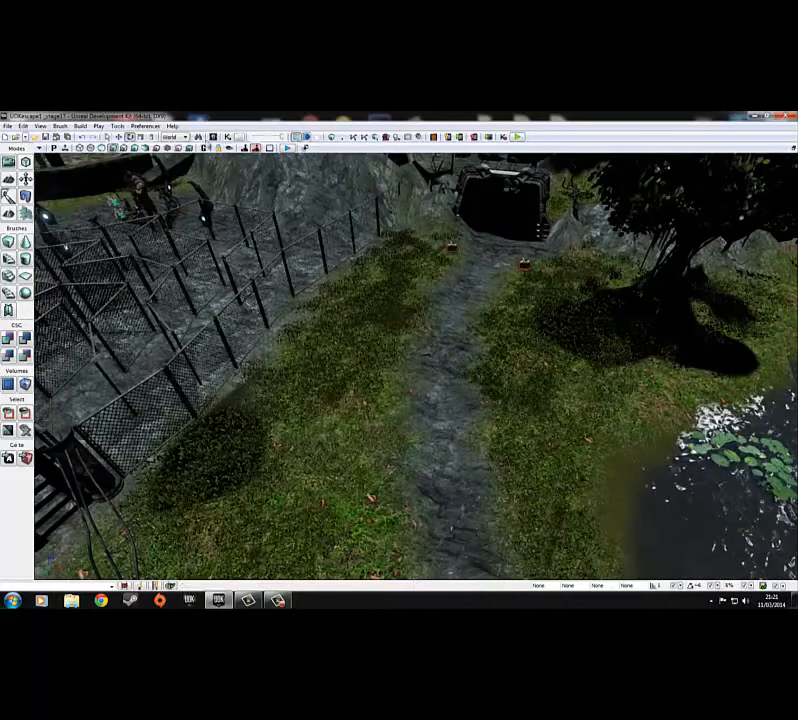
pyautogui.click(212, 138)
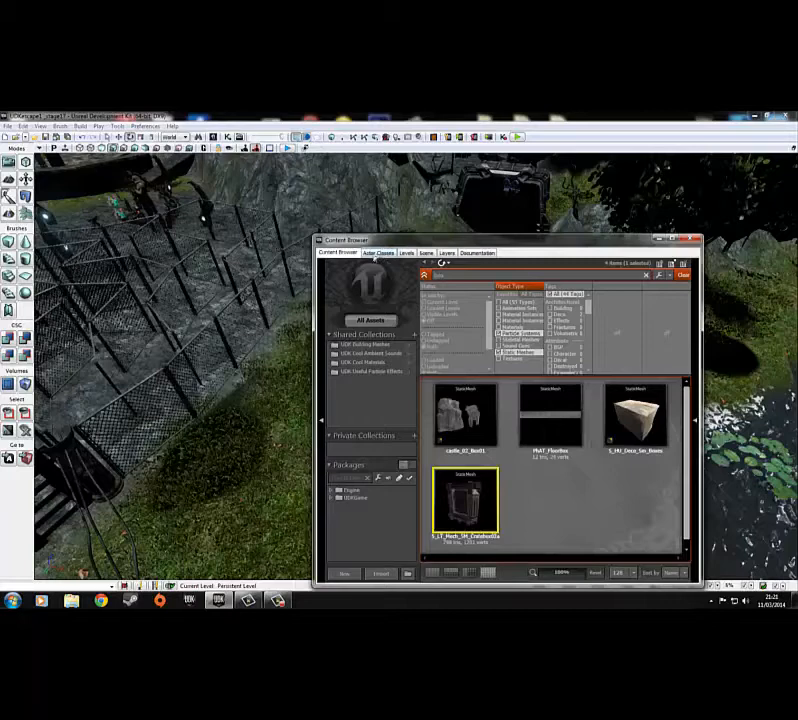
pyautogui.click(380, 253)
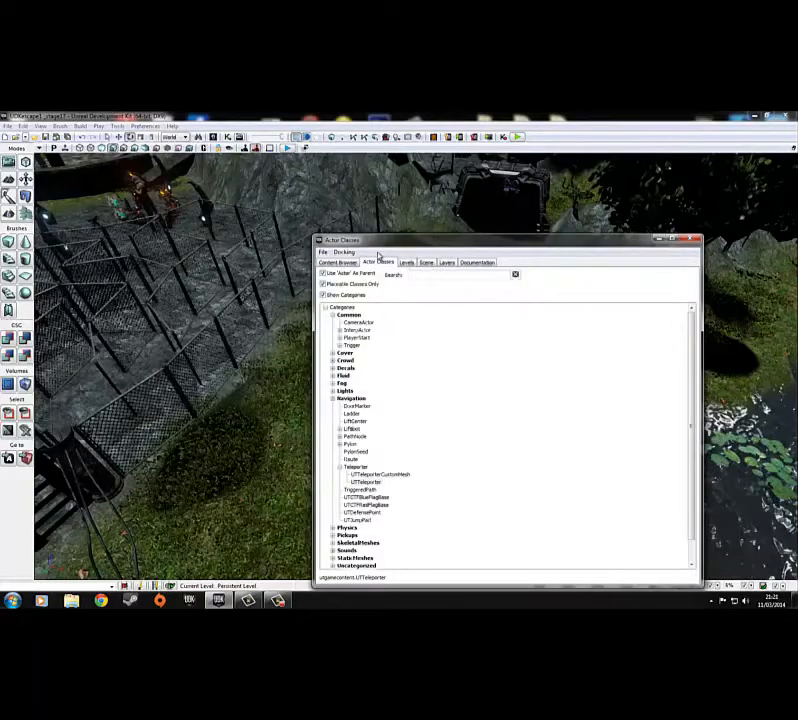
pyautogui.moveTo(393, 244); pyautogui.dragTo(402, 202)
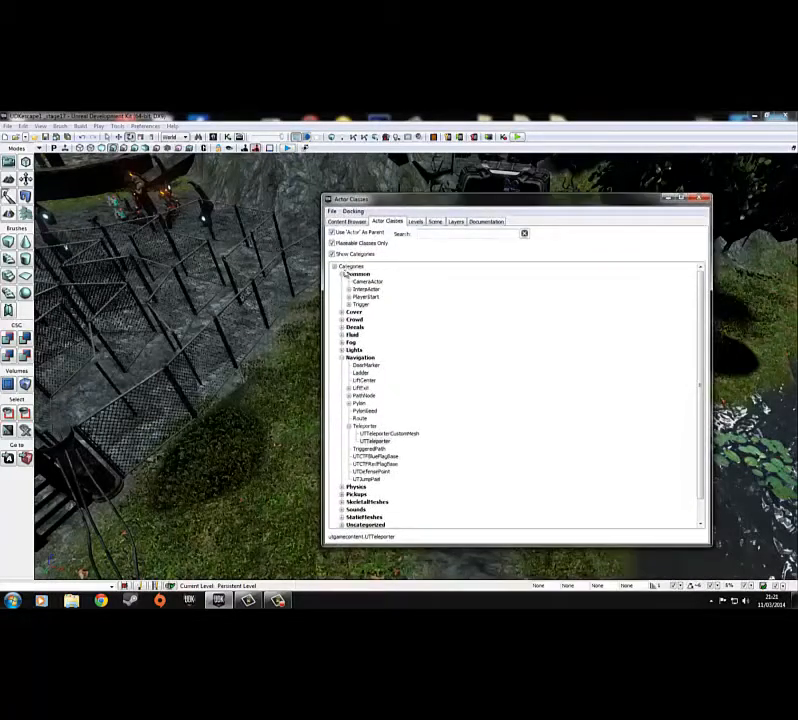
pyautogui.click(342, 343)
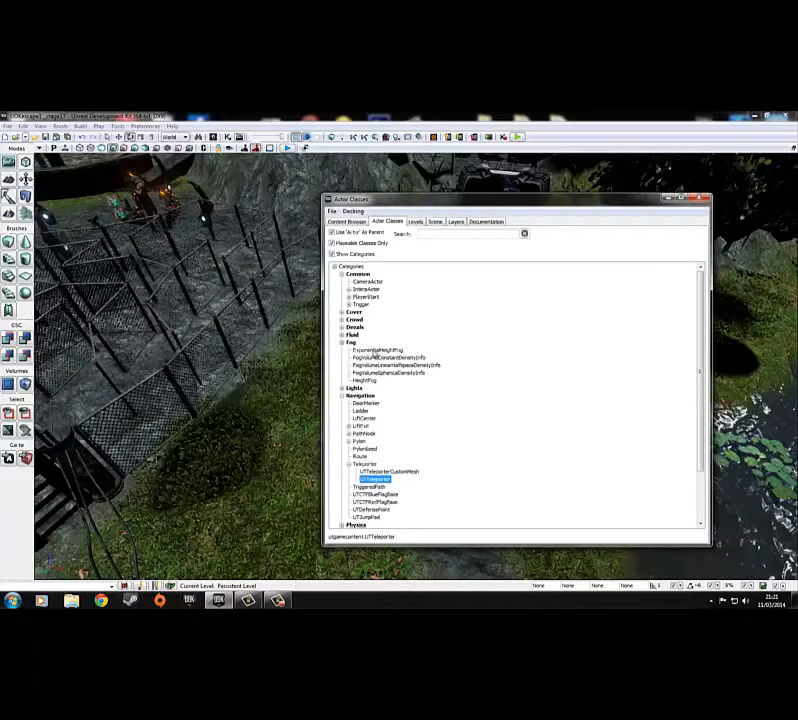
pyautogui.click(381, 351)
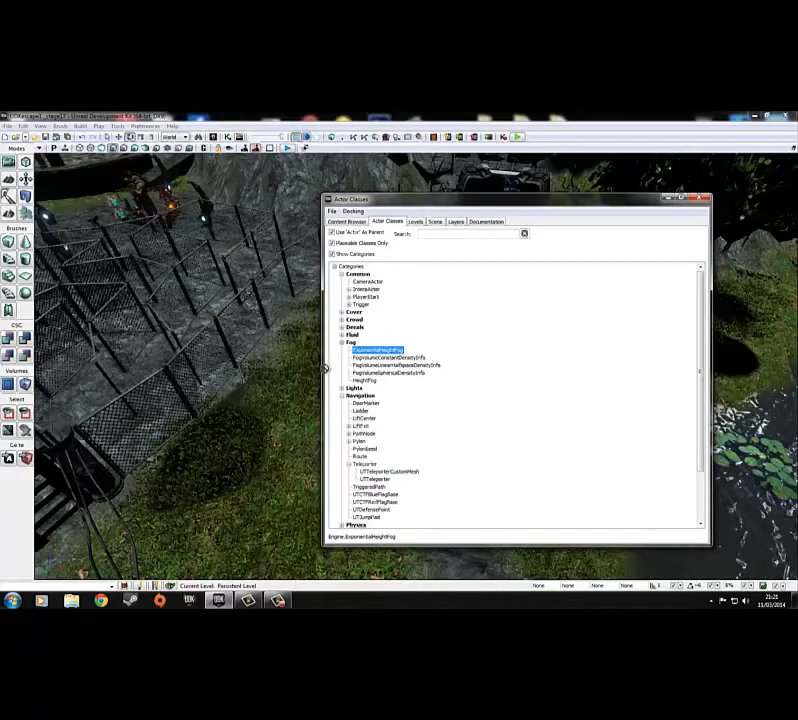
pyautogui.moveTo(275, 385)
pyautogui.mouseDown(button='right')
pyautogui.moveTo(313, 390)
pyautogui.moveTo(290, 386)
pyautogui.mouseUp(button='right')
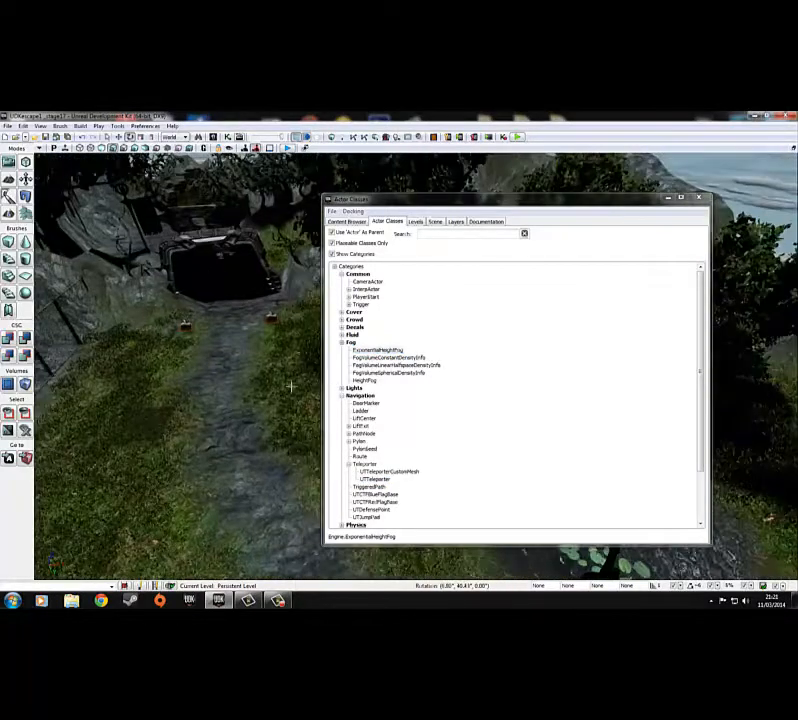
pyautogui.click(383, 351)
pyautogui.moveTo(383, 351); pyautogui.dragTo(245, 404)
pyautogui.click(698, 198)
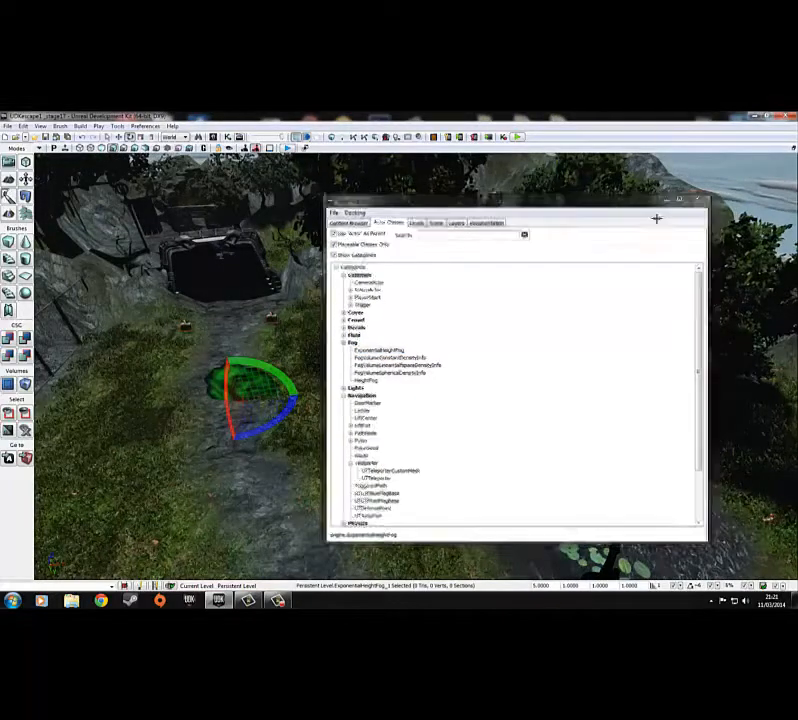
# - Raise the fog actor above the path with the translation gizmo mode and open its properties
pyautogui.moveTo(355, 402)
pyautogui.mouseDown(button='right')
pyautogui.moveTo(325, 398)
pyautogui.moveTo(355, 406)
pyautogui.mouseUp(button='right')
pyautogui.press('space')
pyautogui.press('space')
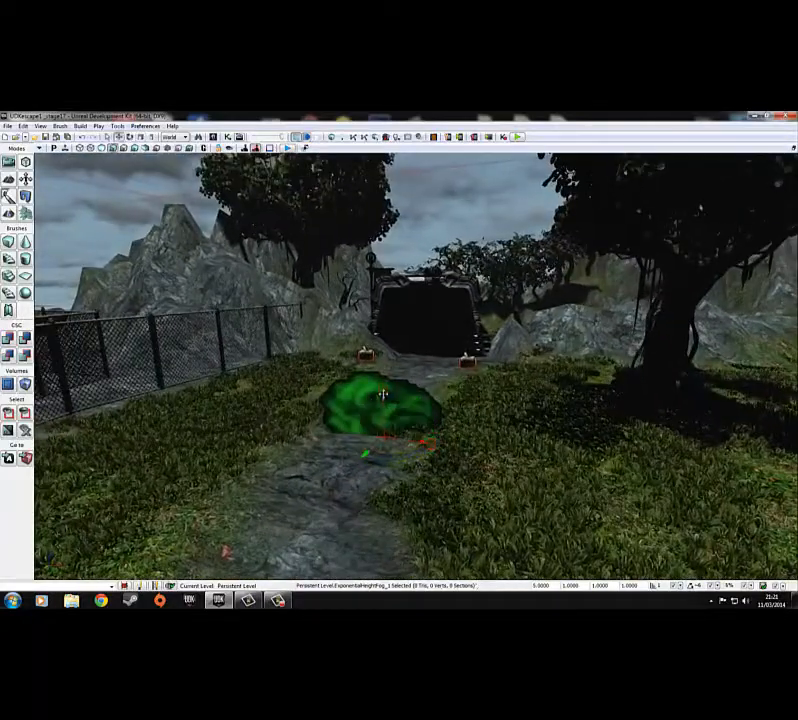
pyautogui.moveTo(383, 395); pyautogui.dragTo(369, 291)
pyautogui.doubleClick(360, 291)
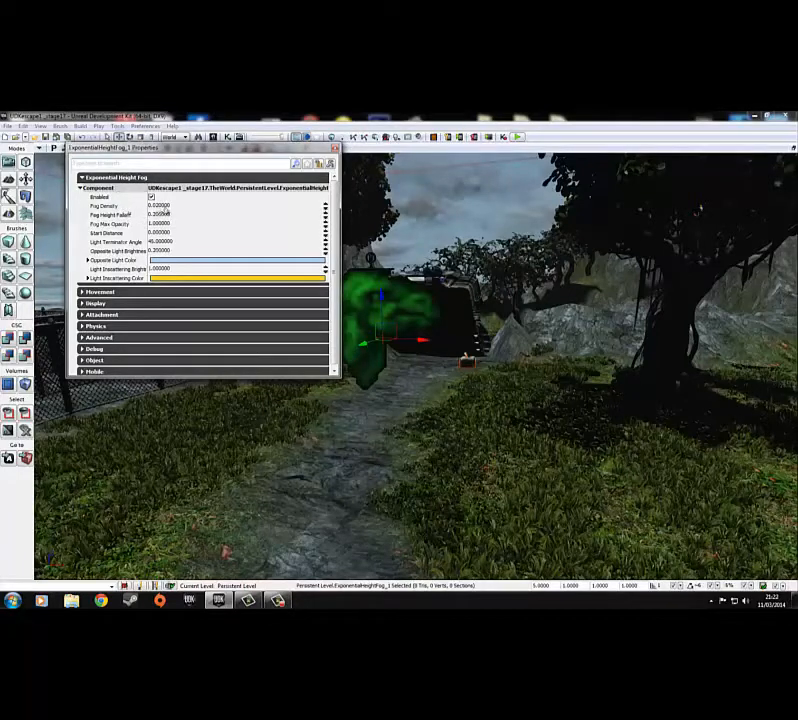
# - Try a Fog Density of 1 for the height fog and view the effect on the scene
pyautogui.click(166, 207)
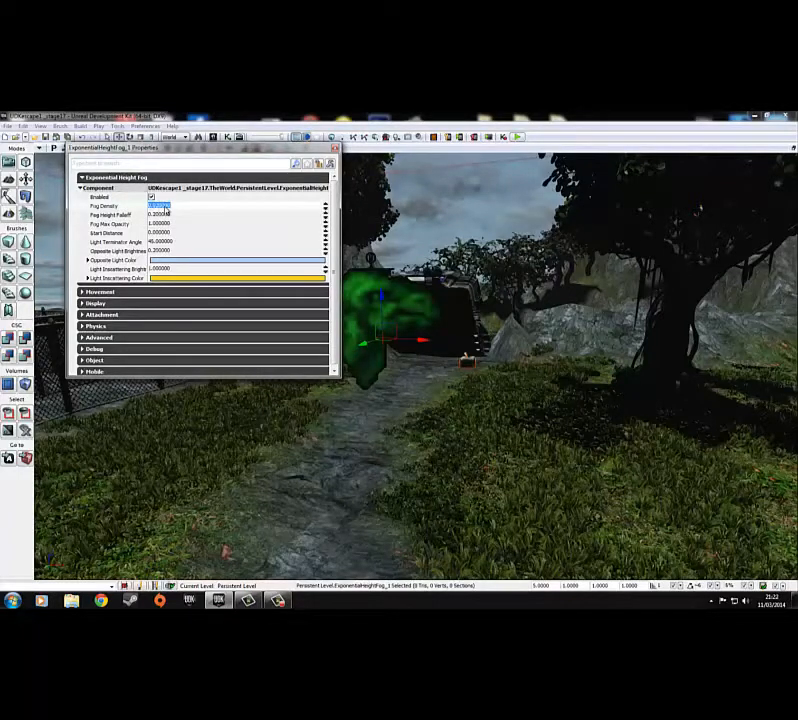
pyautogui.write('1')
pyautogui.click(394, 284)
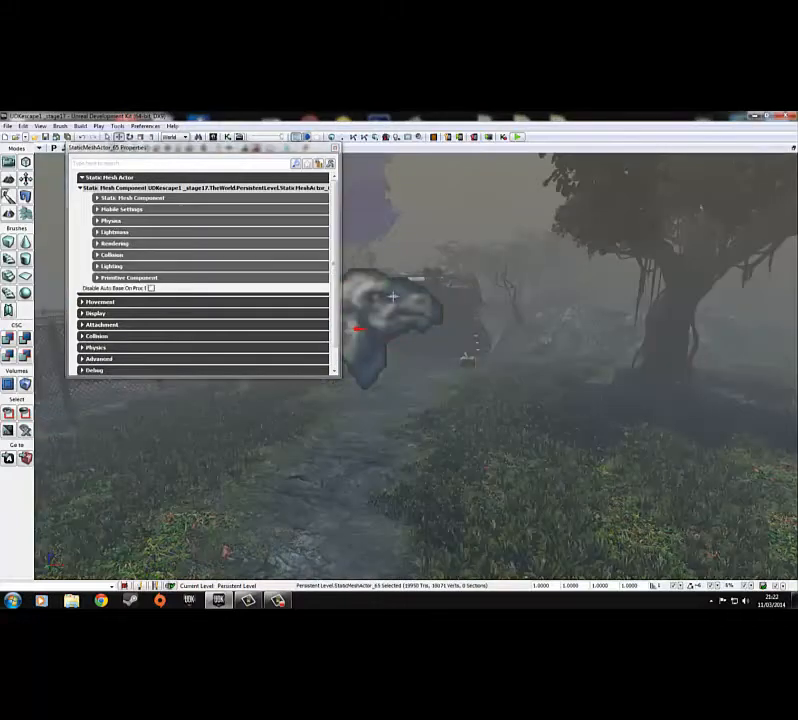
pyautogui.moveTo(452, 308); pyautogui.dragTo(233, 264)
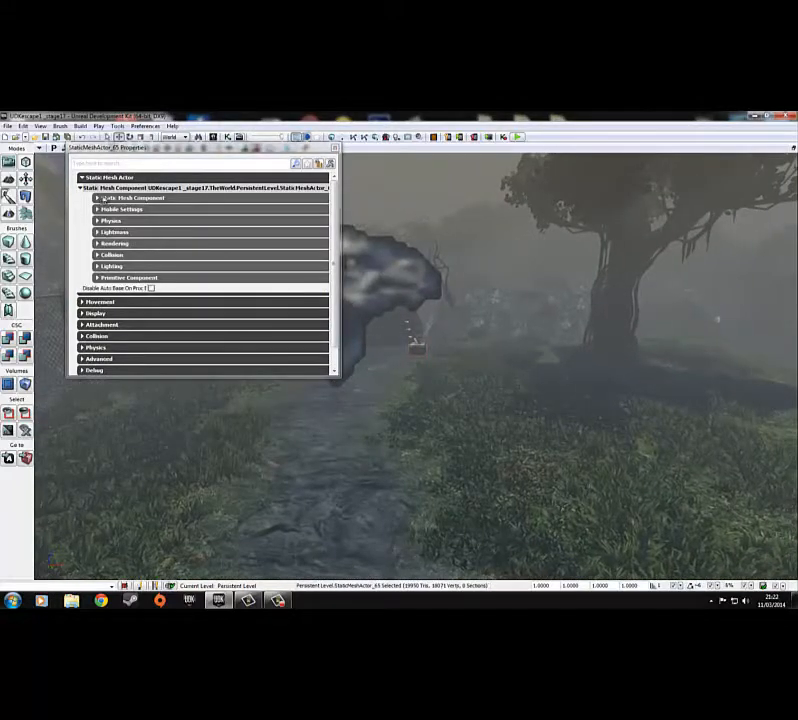
pyautogui.click(98, 198)
pyautogui.click(98, 198)
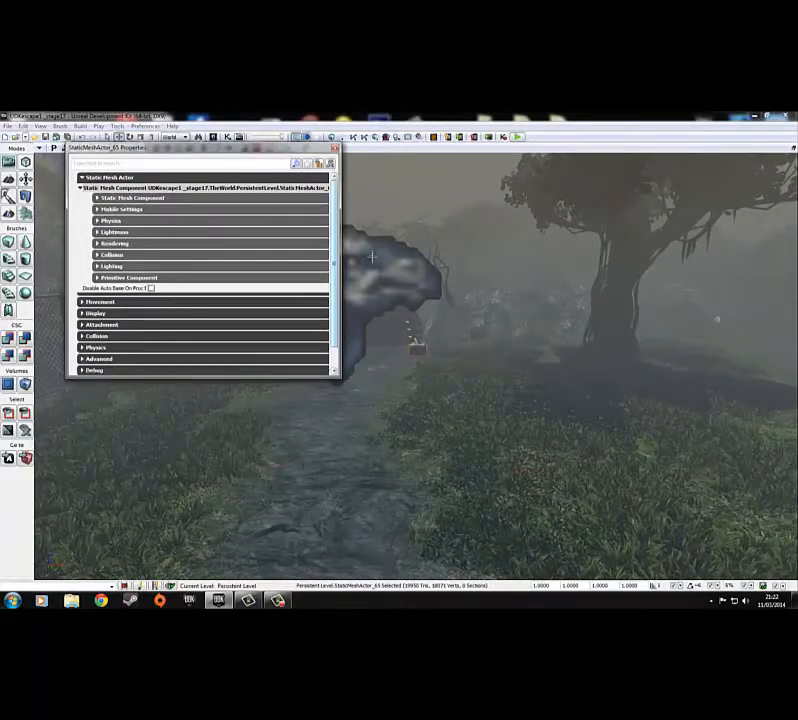
# - Reselect the fog actor and set both its Fog Density and its Fog Max Opacity to 0.8
pyautogui.click(372, 256)
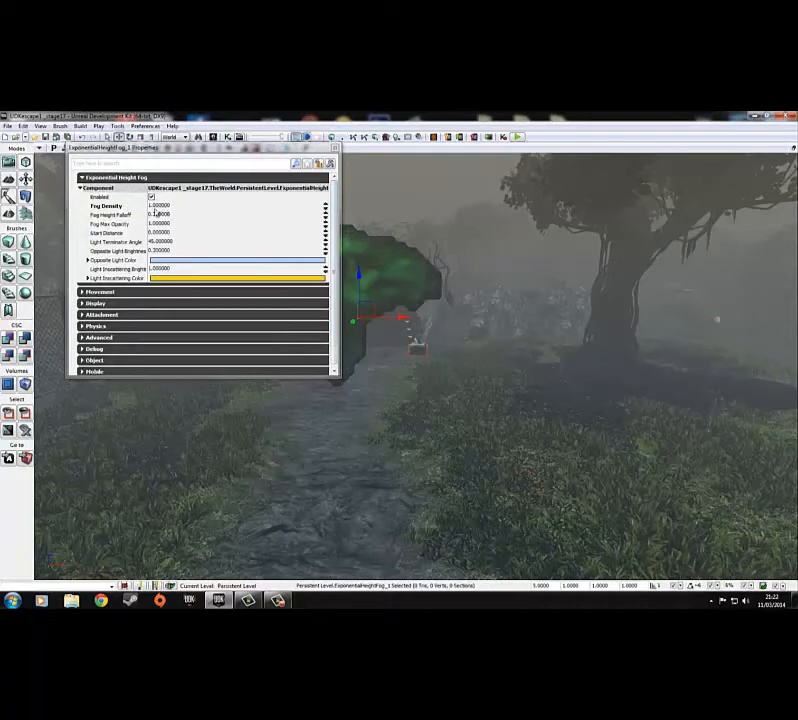
pyautogui.click(160, 206)
pyautogui.write('.')
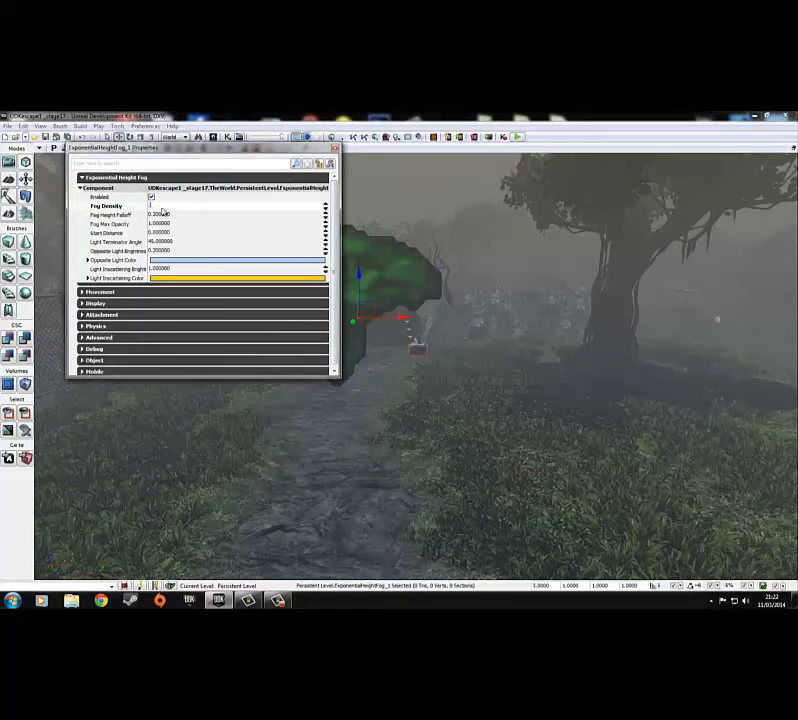
pyautogui.write('8')
pyautogui.click(158, 224)
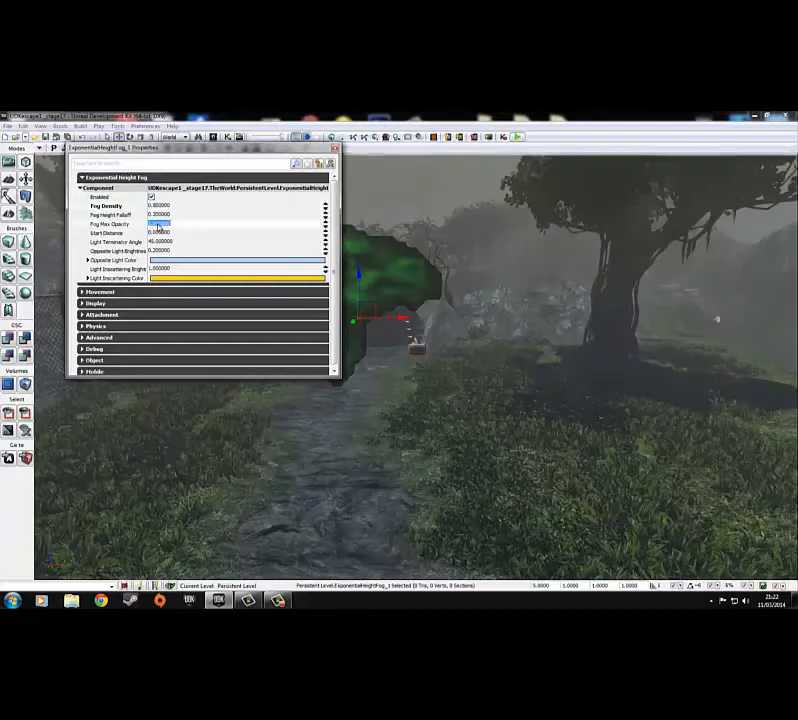
pyautogui.write('.8')
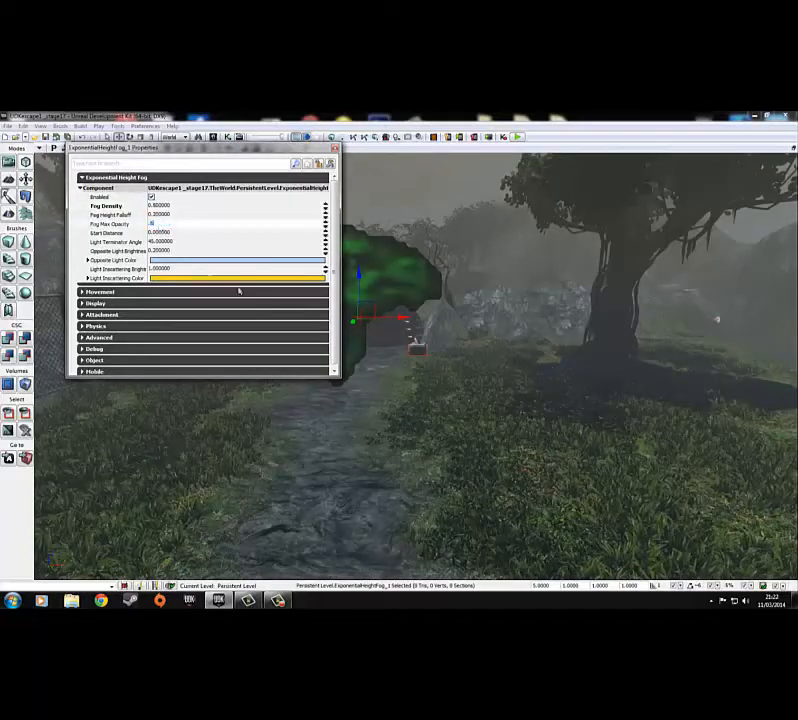
pyautogui.click(369, 331)
pyautogui.click(385, 285)
pyautogui.moveTo(408, 230); pyautogui.dragTo(370, 150, button='right')
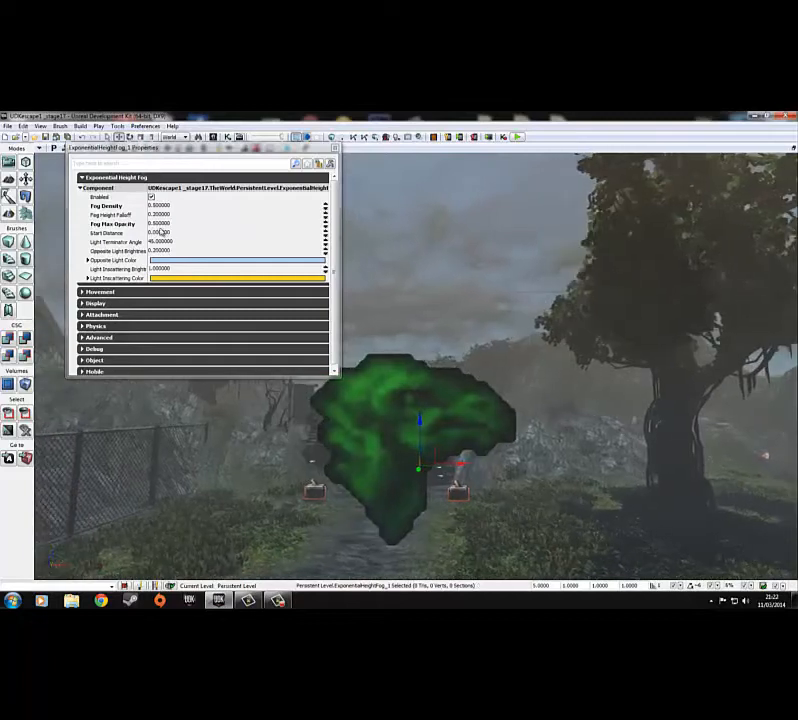
# - Try red for the fog's Opposite Light Color, and settle on a pale yellow
pyautogui.moveTo(406, 409); pyautogui.dragTo(424, 408, button='right')
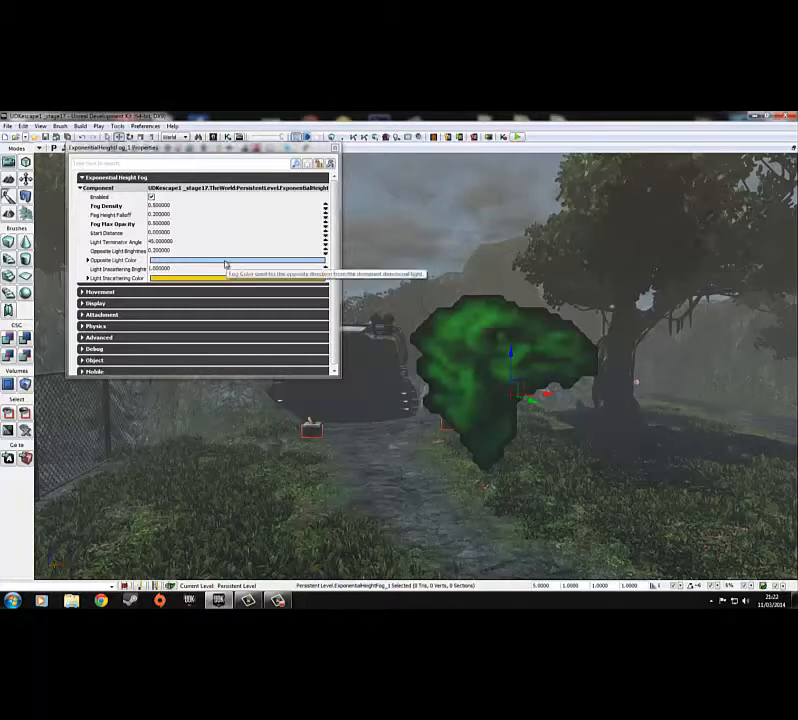
pyautogui.click(272, 264)
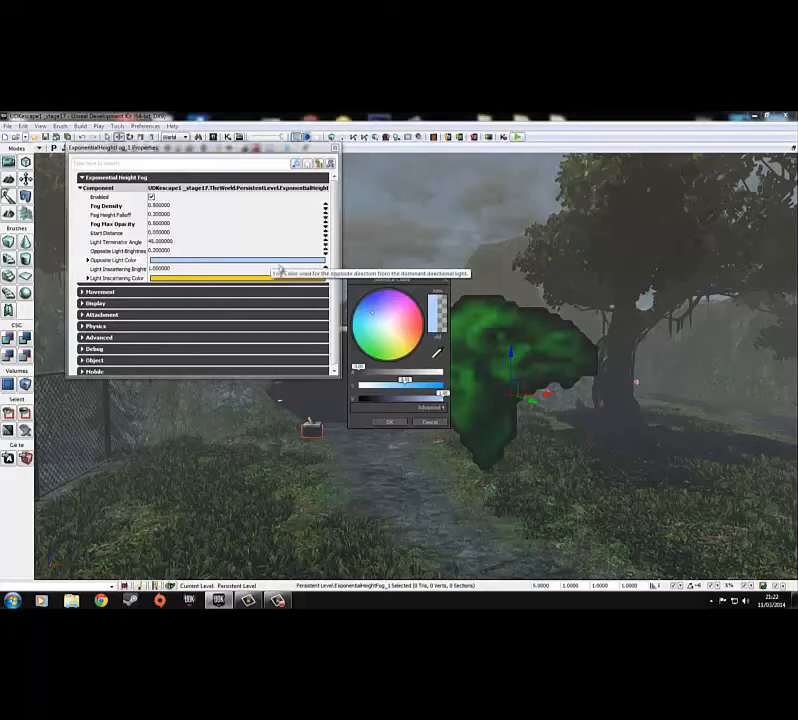
pyautogui.moveTo(371, 300); pyautogui.dragTo(421, 326)
pyautogui.moveTo(502, 308); pyautogui.dragTo(540, 340, button='right')
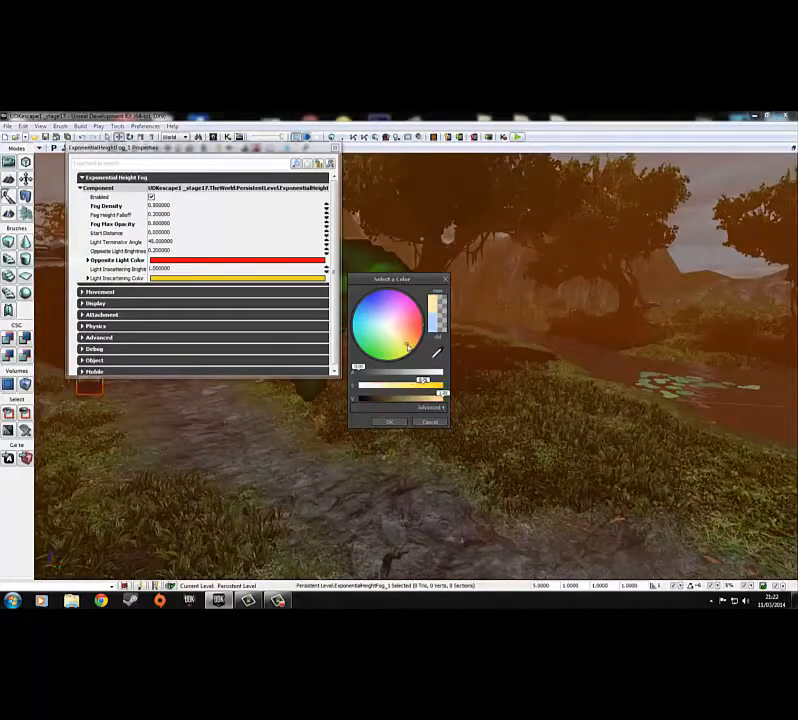
pyautogui.moveTo(415, 340); pyautogui.dragTo(404, 344)
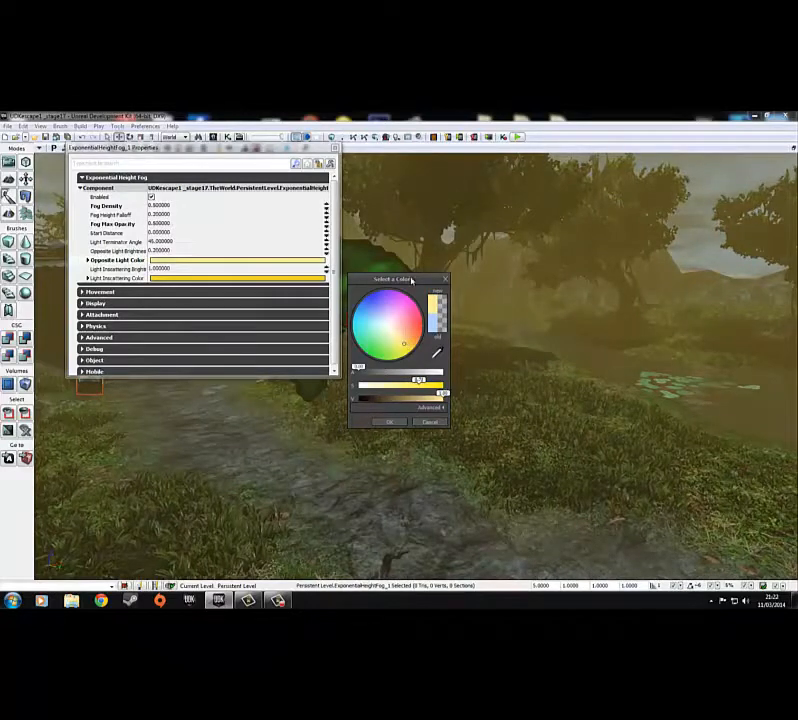
pyautogui.moveTo(411, 280); pyautogui.dragTo(579, 250)
pyautogui.moveTo(433, 303); pyautogui.dragTo(299, 287, button='right')
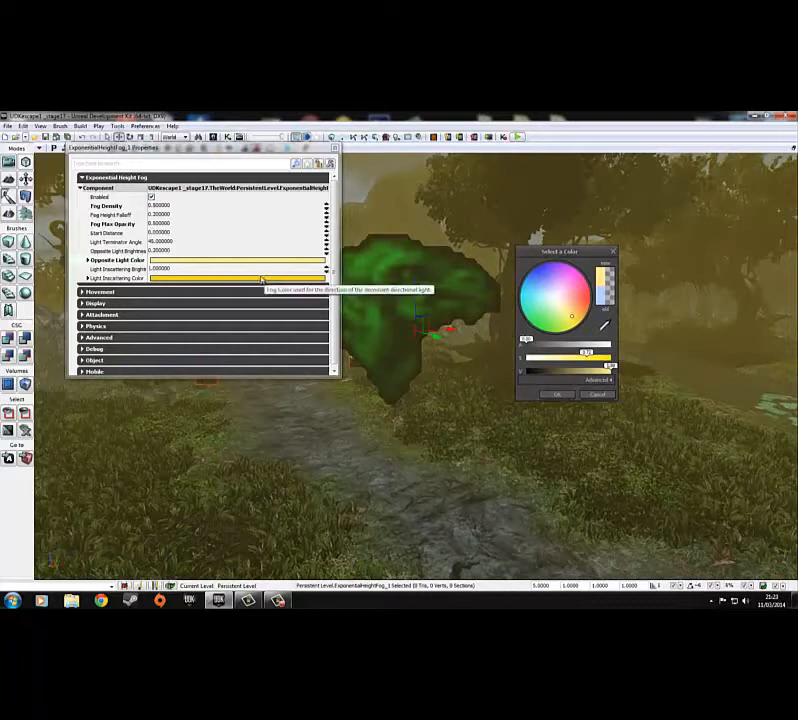
# - Change the fog's Light Inscattering Color to a light salmon pink and close the fog properties
pyautogui.click(170, 279)
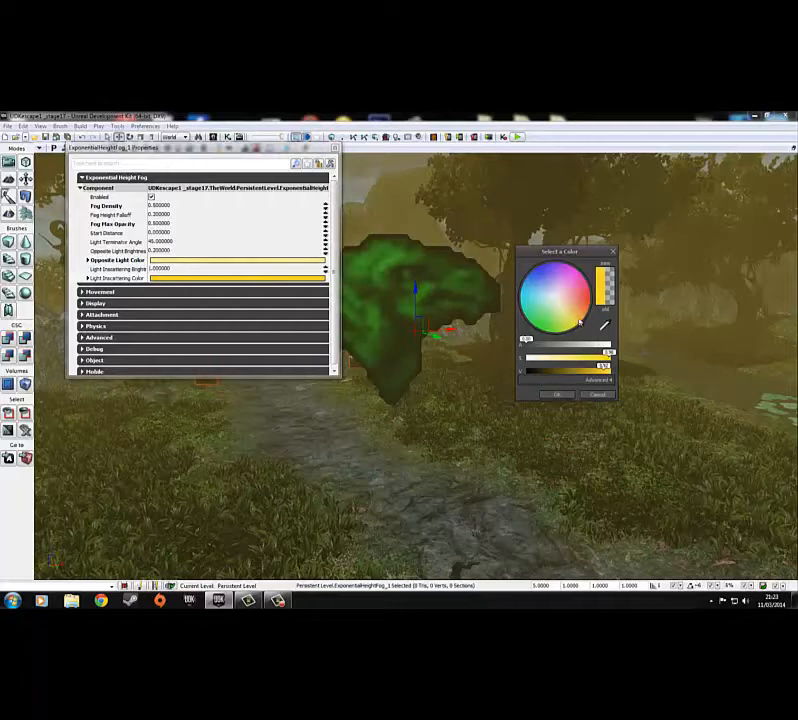
pyautogui.moveTo(579, 323); pyautogui.dragTo(568, 298)
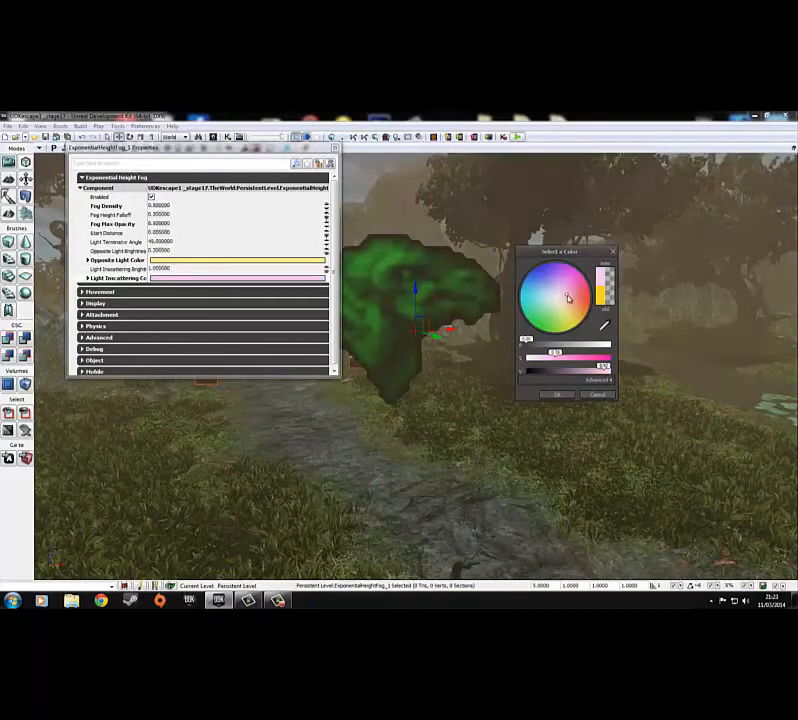
pyautogui.moveTo(497, 326); pyautogui.dragTo(461, 336)
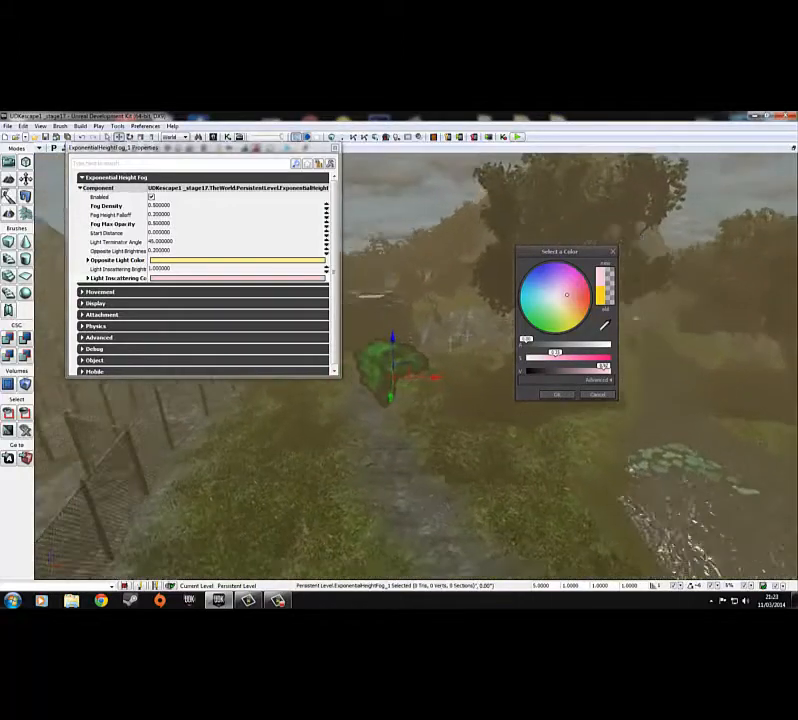
pyautogui.moveTo(461, 336)
pyautogui.mouseDown(button='right')
pyautogui.moveTo(447, 339)
pyautogui.moveTo(452, 326)
pyautogui.mouseUp(button='right')
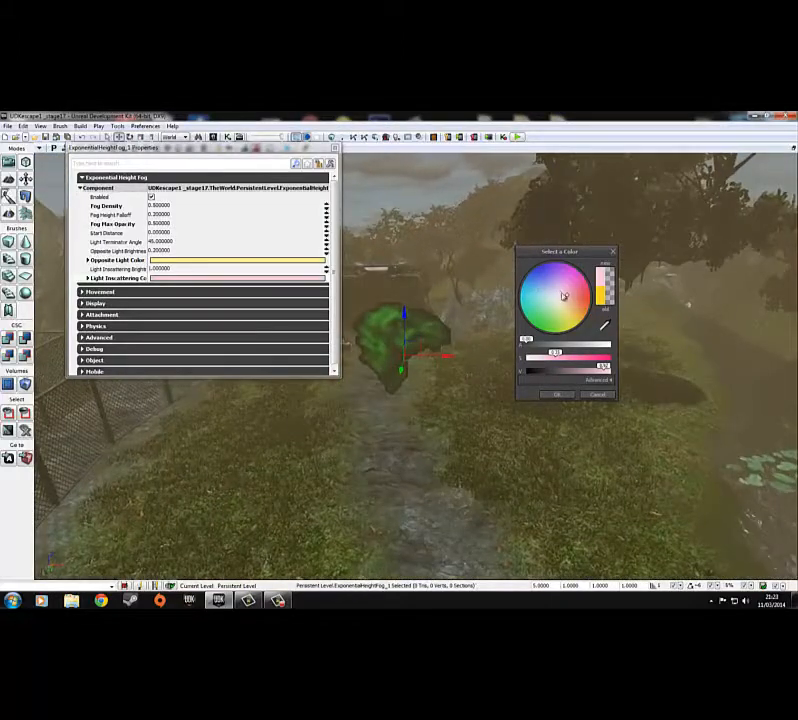
pyautogui.moveTo(564, 296)
pyautogui.mouseDown()
pyautogui.moveTo(573, 305)
pyautogui.moveTo(577, 298)
pyautogui.mouseUp()
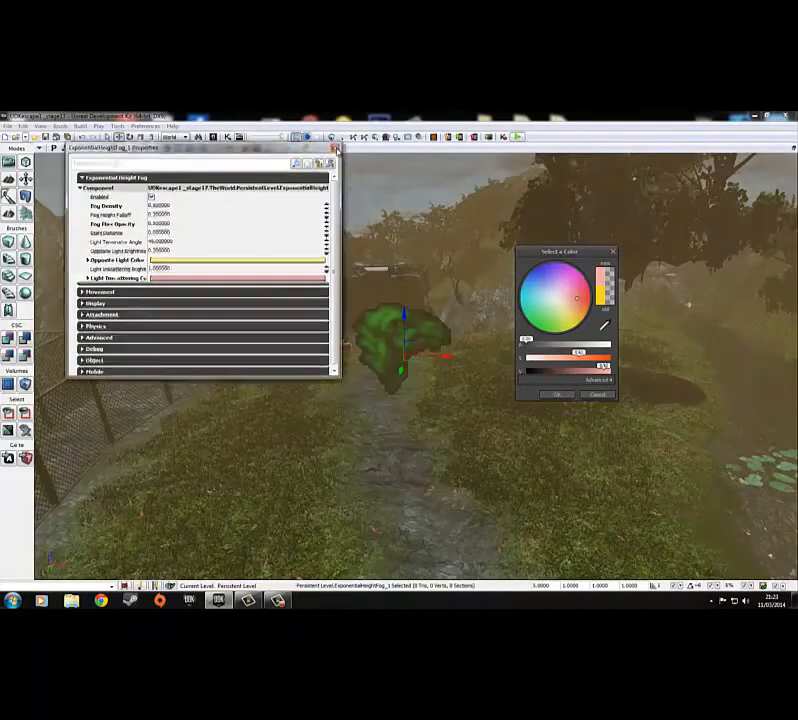
pyautogui.click(335, 148)
# - Play the level from the grassy ground and walk through the scene to examine the coloured height fog, ending the preview
pyautogui.moveTo(358, 320); pyautogui.dragTo(267, 445, button='right')
pyautogui.rightClick(283, 475)
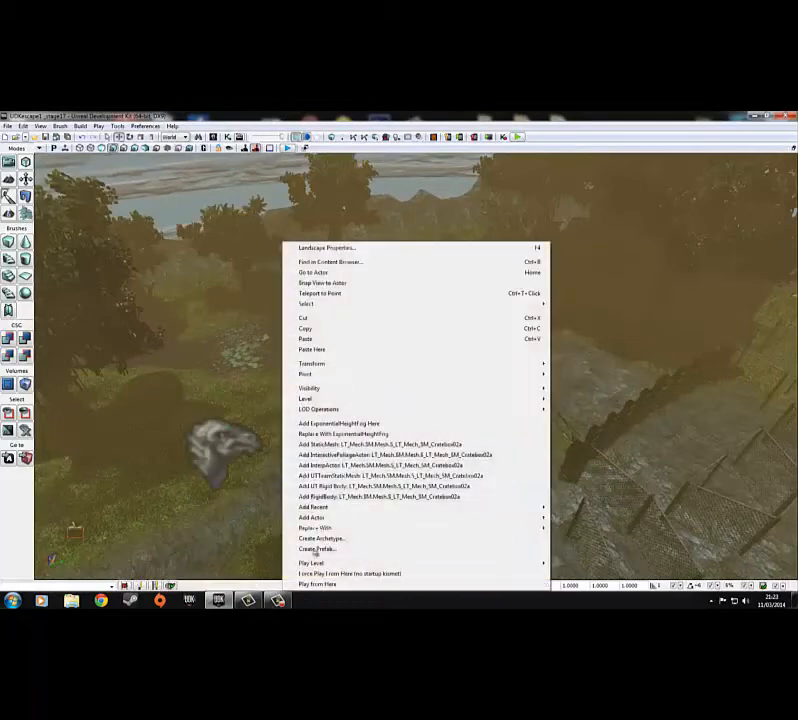
pyautogui.click(314, 584)
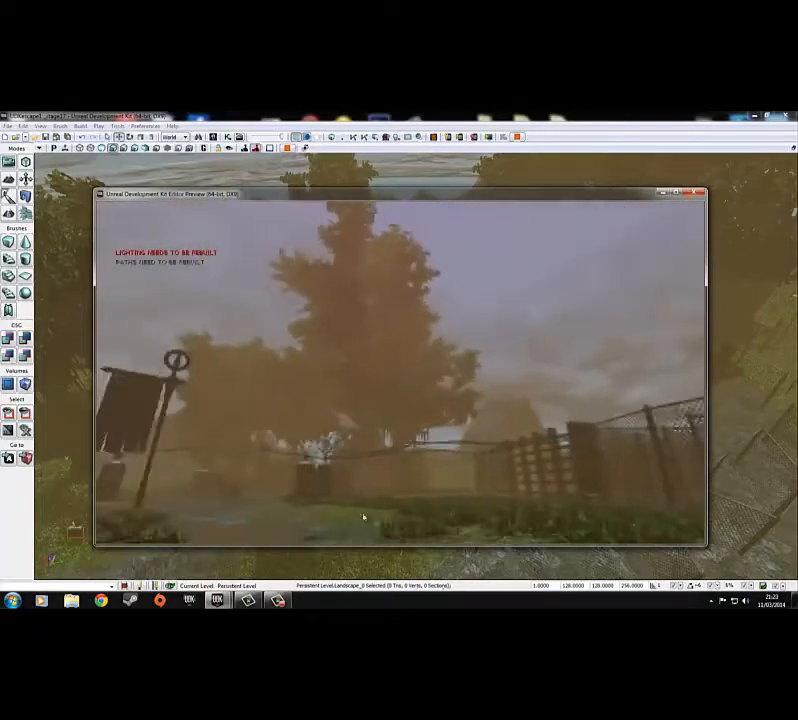
pyautogui.press('w')
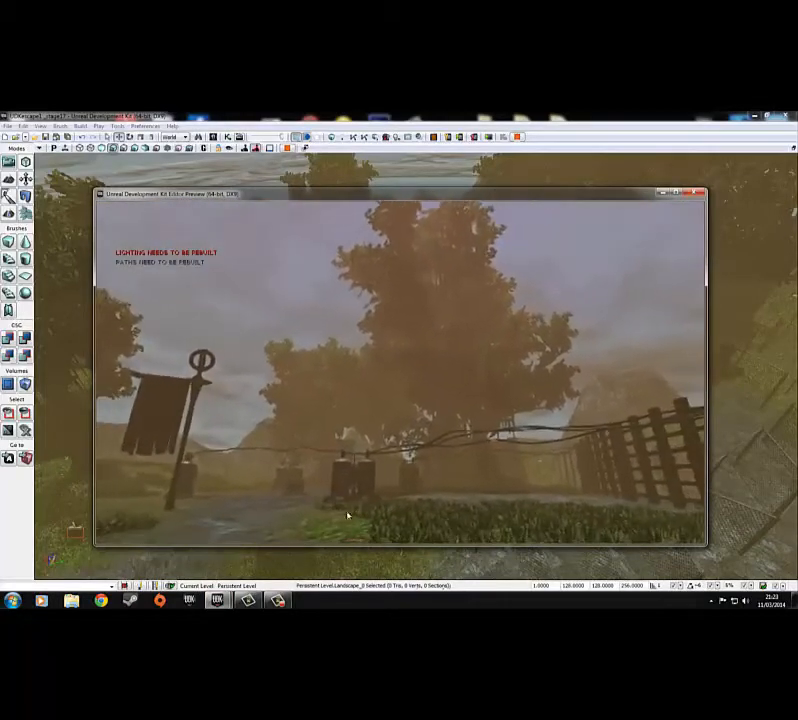
pyautogui.press('w')
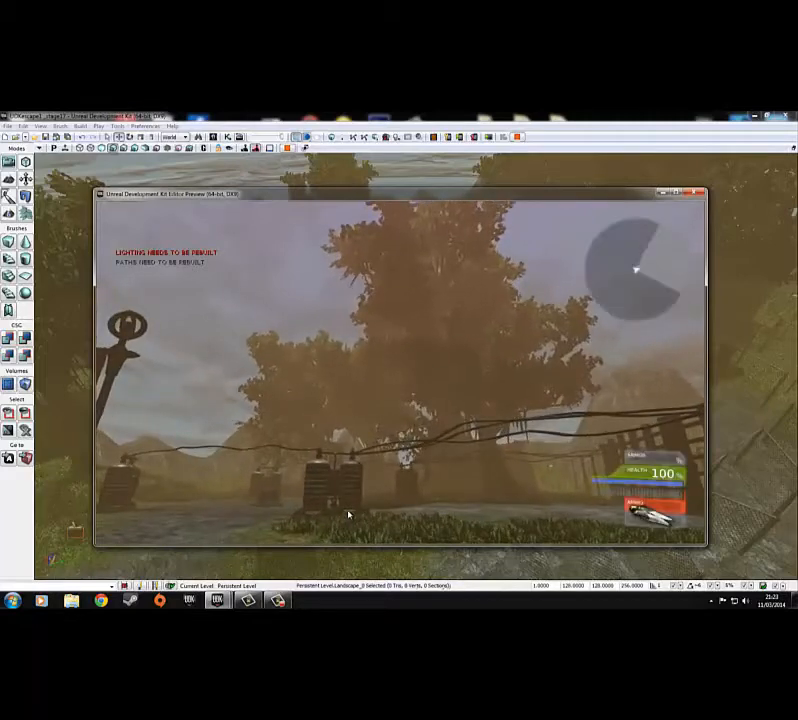
pyautogui.press('w')
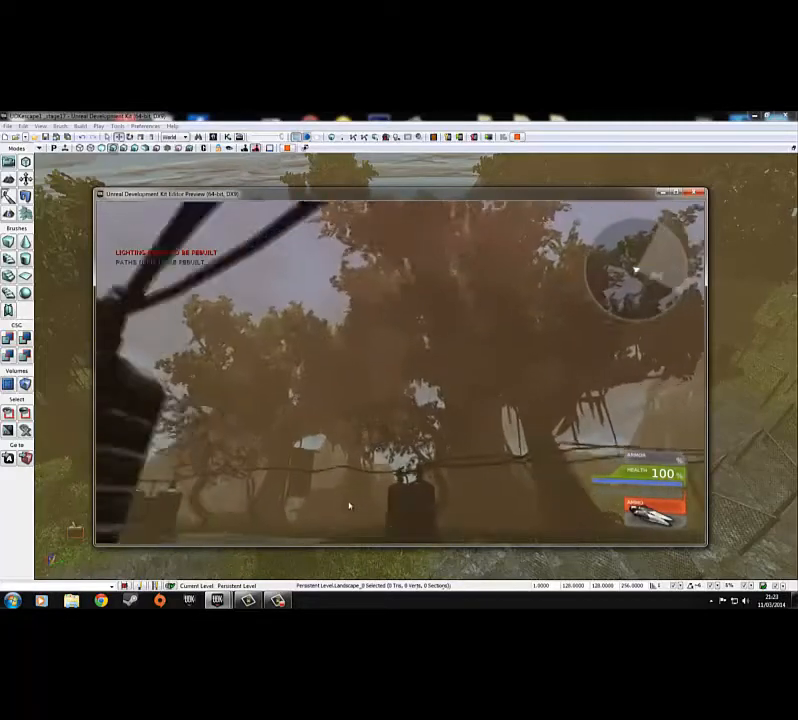
pyautogui.press('s')
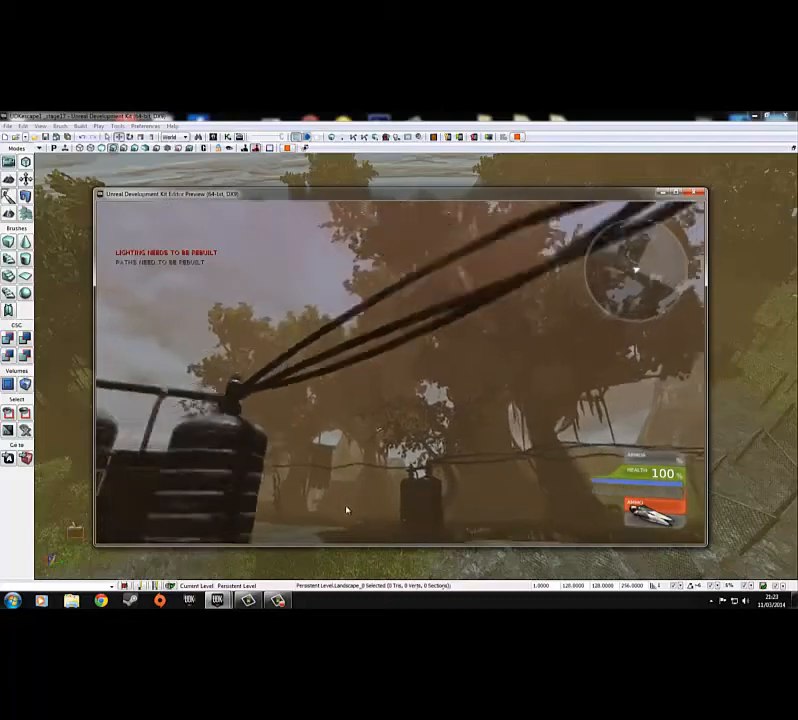
pyautogui.press('Escape')
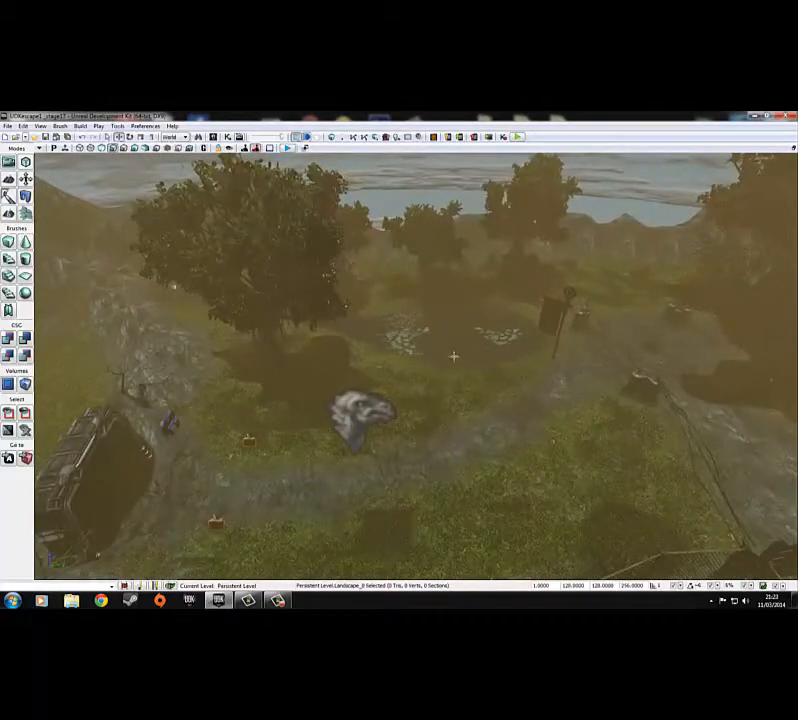
# - Delete the exponential height fog actor from the outdoor level
pyautogui.moveTo(454, 356); pyautogui.dragTo(414, 384, button='right')
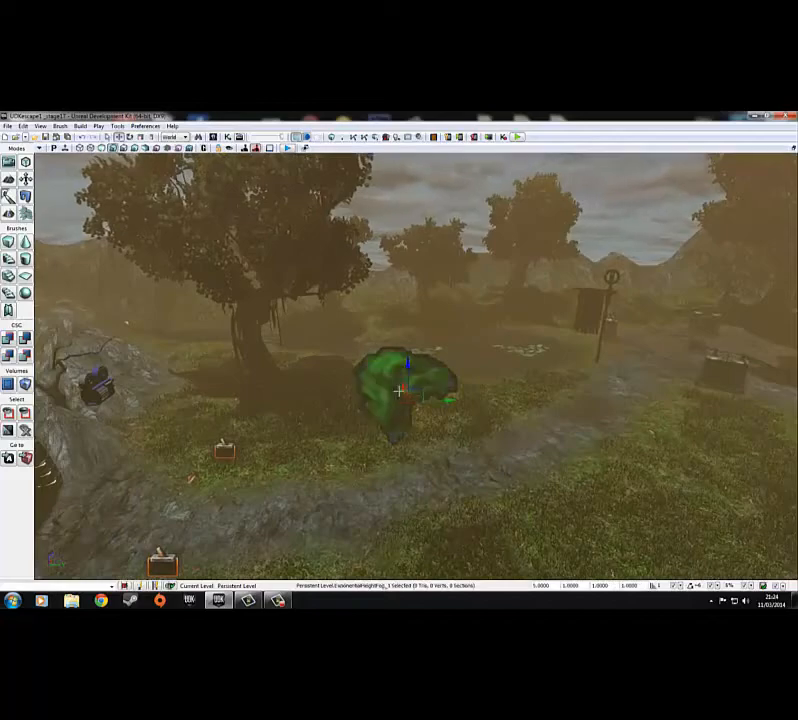
pyautogui.press('Delete')
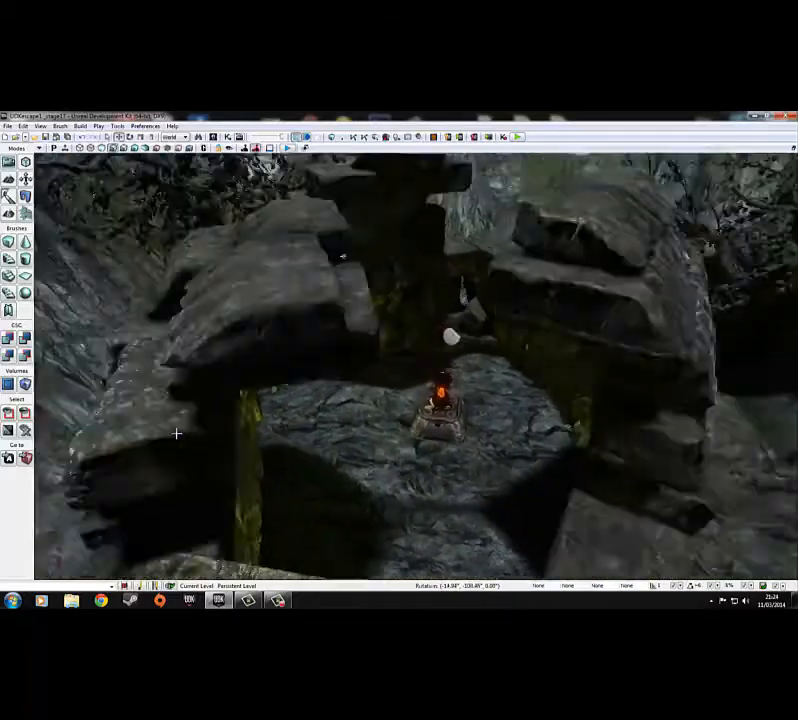
# - Search the static meshes for "fog" and place S_EV_FogVolume_Sphere_01 on the ground in front of the stone ruin's doorway
pyautogui.moveTo(176, 433); pyautogui.dragTo(394, 317, button='right')
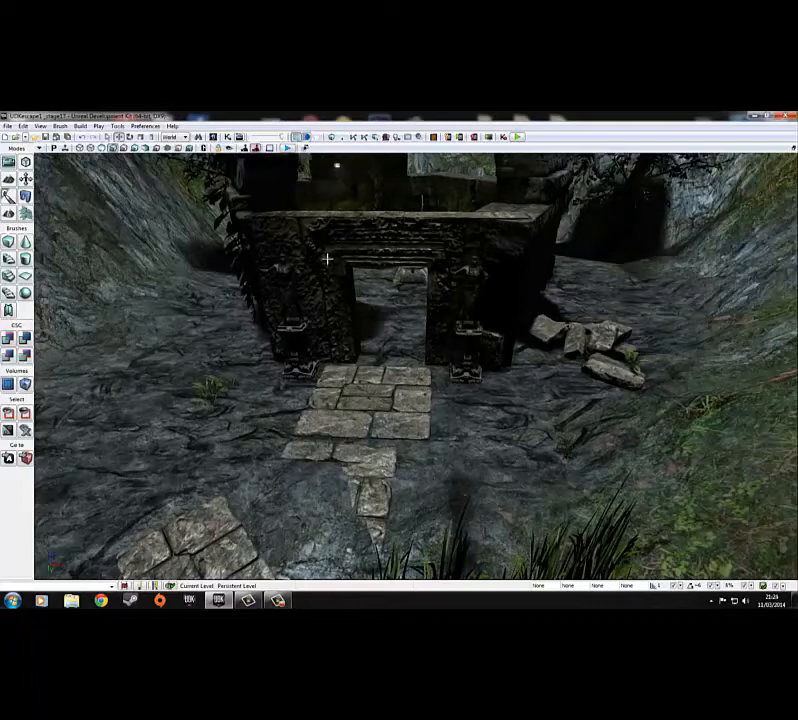
pyautogui.click(213, 137)
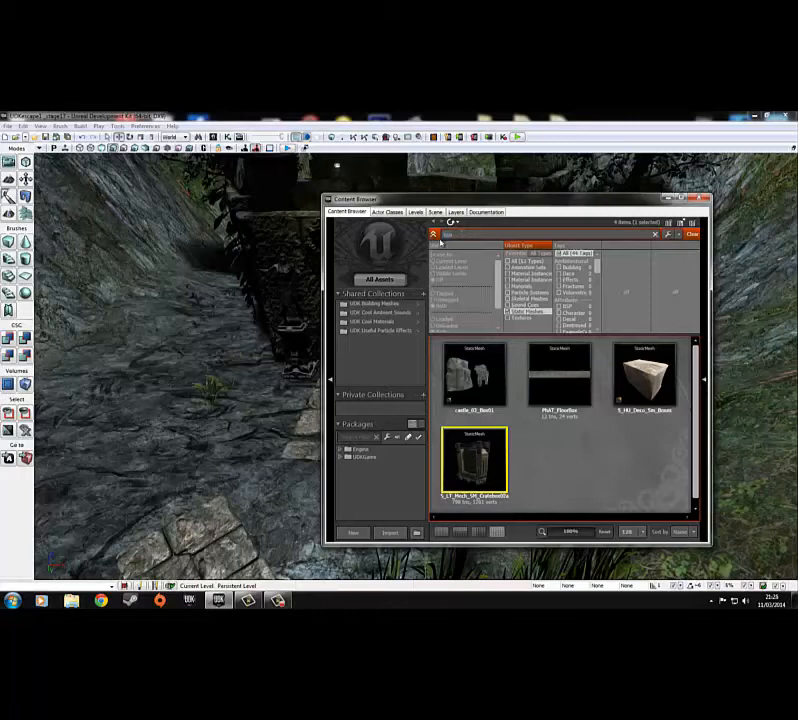
pyautogui.press('BackSpace')
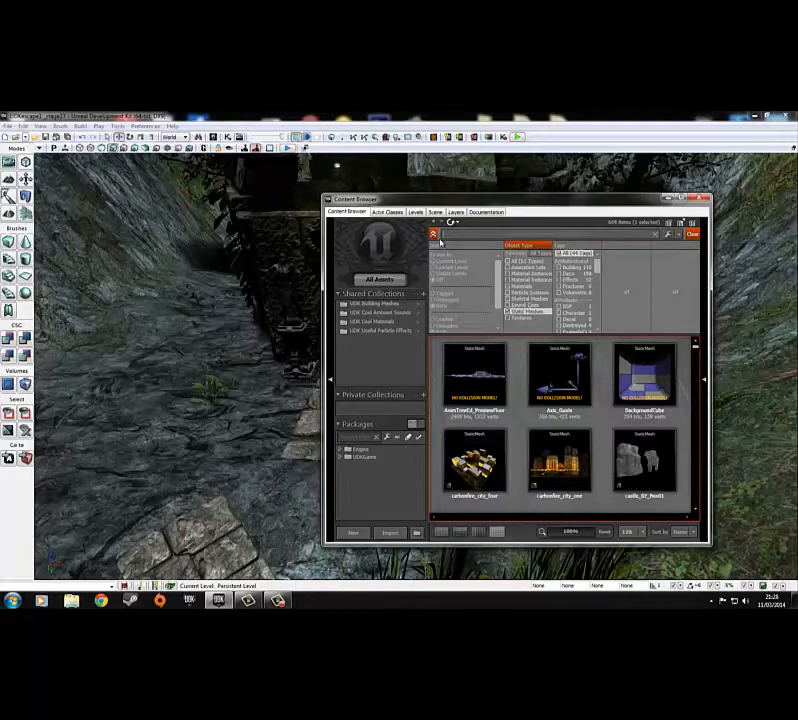
pyautogui.write('fog')
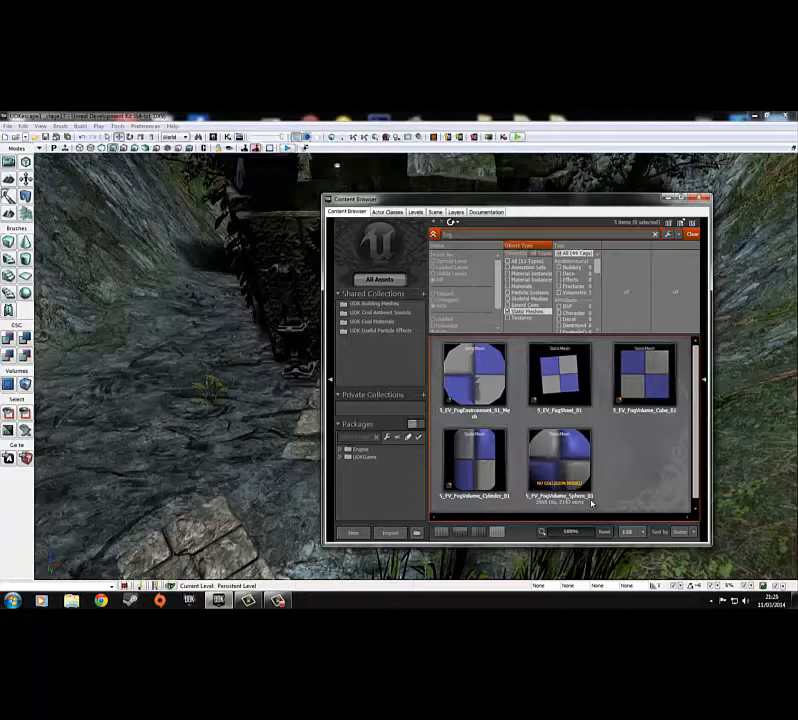
pyautogui.moveTo(565, 468)
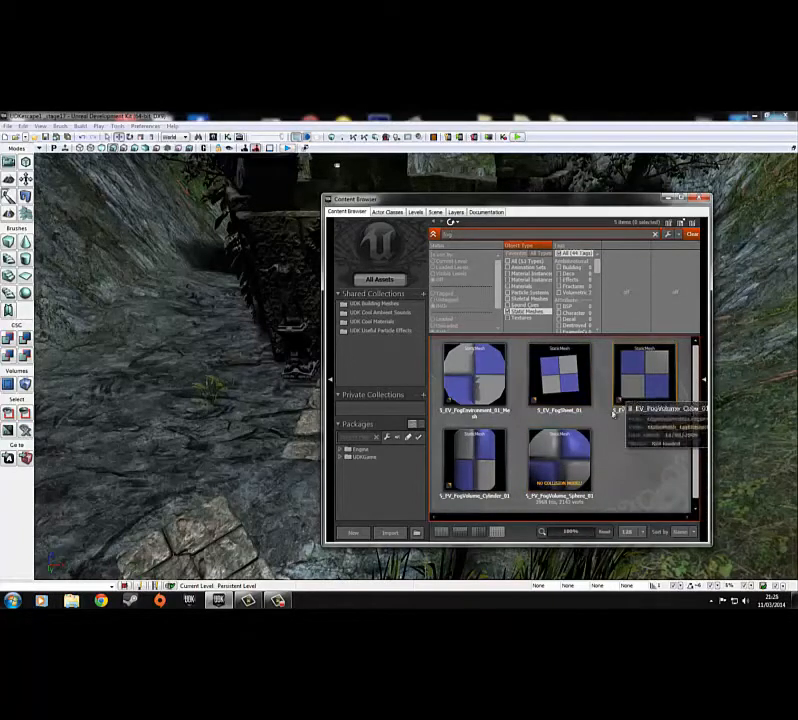
pyautogui.click(560, 462)
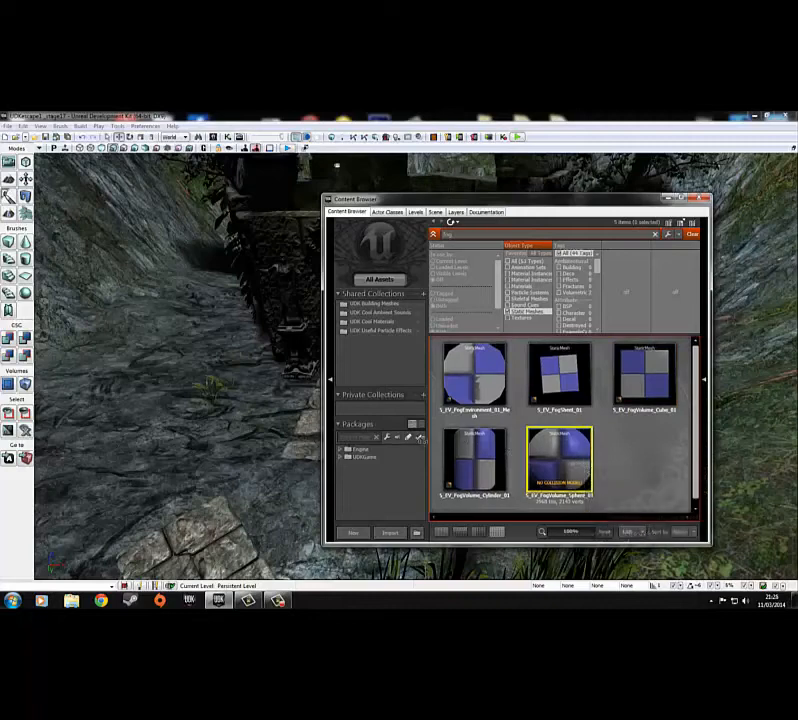
pyautogui.click(301, 424)
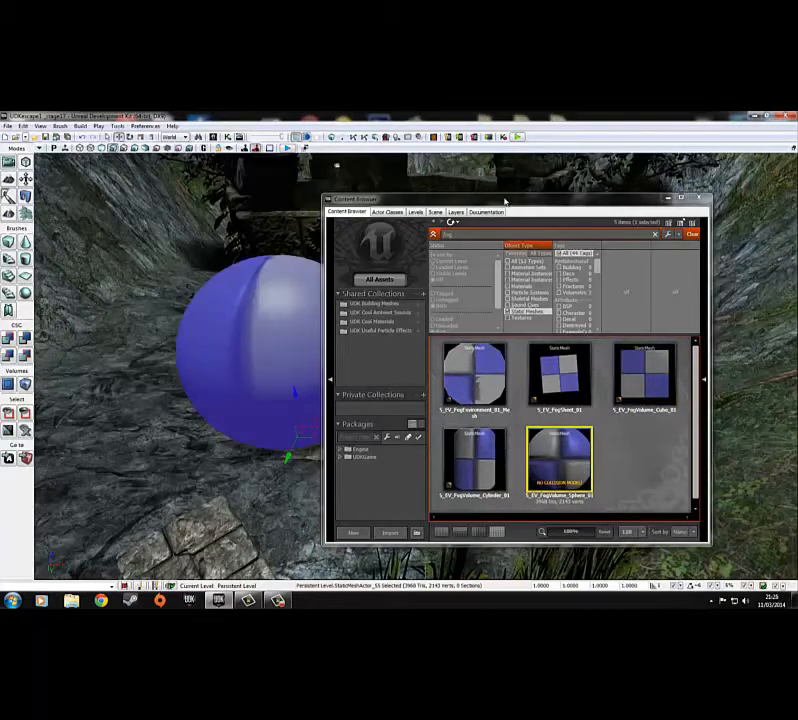
# - Move the fog volume sphere through the ruin's doorway and position it over the pedestal inside the chamber
pyautogui.moveTo(505, 203); pyautogui.dragTo(675, 191)
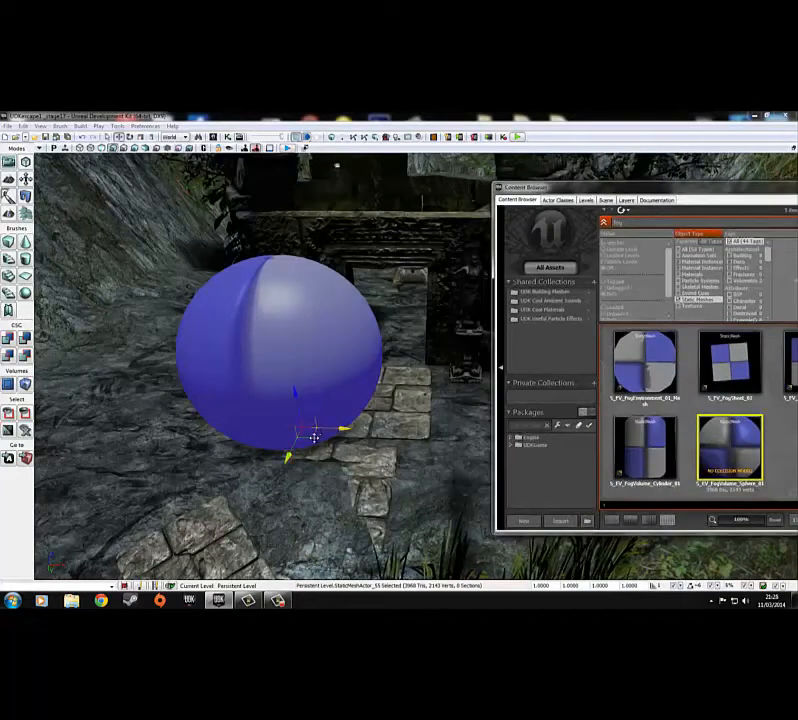
pyautogui.moveTo(314, 437); pyautogui.dragTo(355, 449)
pyautogui.moveTo(268, 462); pyautogui.dragTo(102, 311)
pyautogui.moveTo(178, 362); pyautogui.dragTo(228, 356, button='right')
pyautogui.moveTo(349, 372); pyautogui.dragTo(287, 360)
pyautogui.moveTo(287, 360); pyautogui.dragTo(369, 358, button='right')
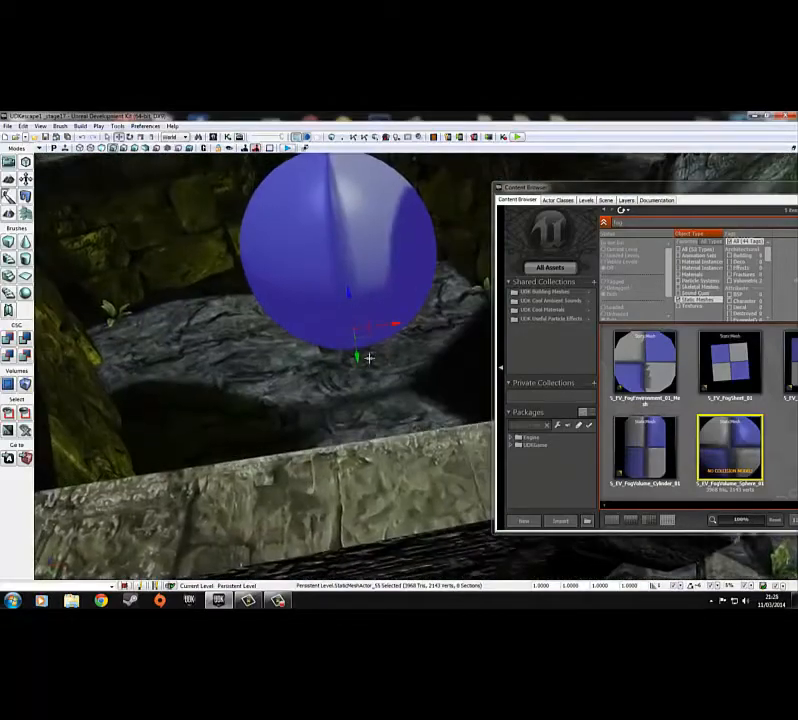
pyautogui.moveTo(369, 358); pyautogui.dragTo(355, 315)
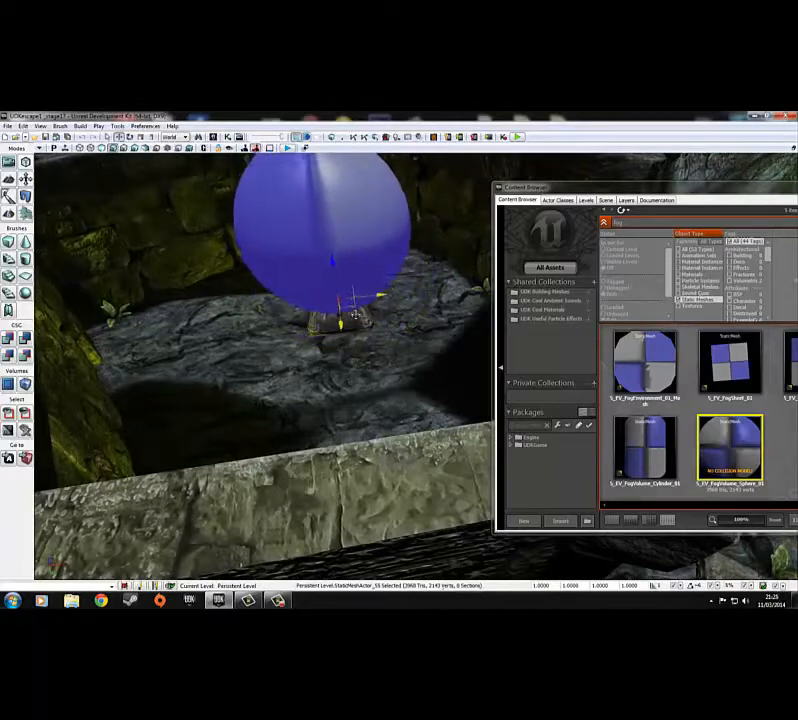
# - Add a FogVolumeConstantDensityInfo actor from the Fog actor classes to the chamber floor beside the sphere
pyautogui.moveTo(640, 197); pyautogui.dragTo(484, 205)
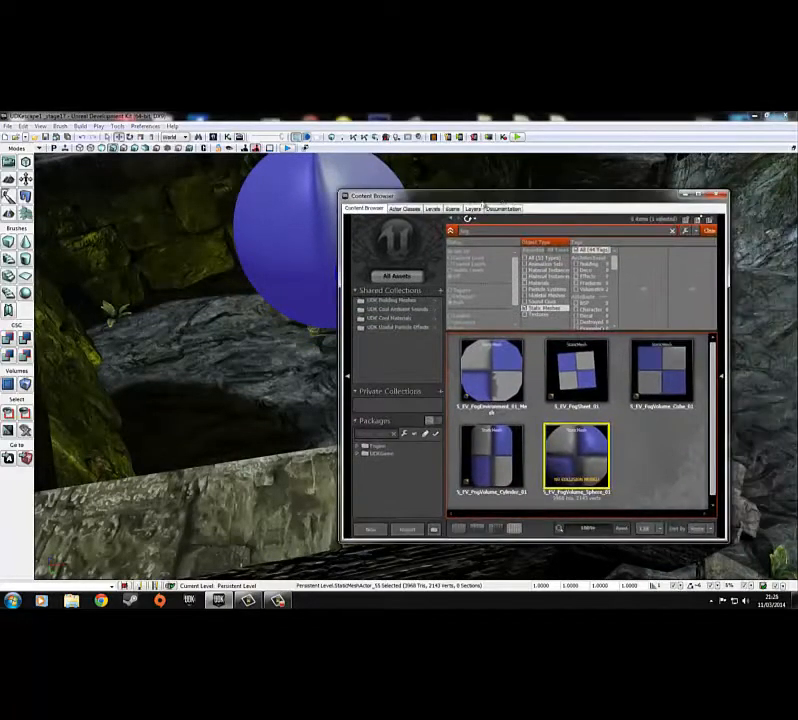
pyautogui.click(412, 209)
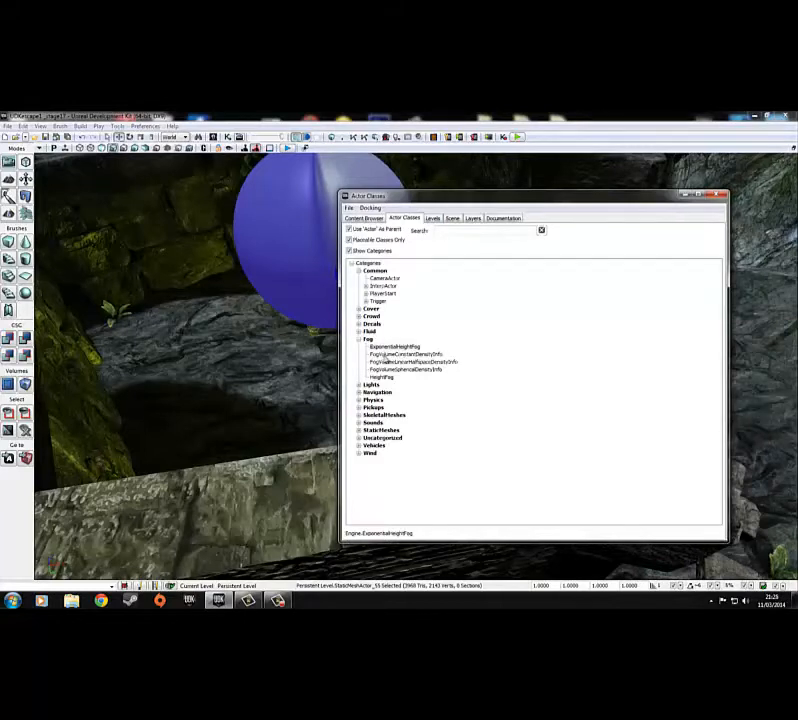
pyautogui.click(408, 355)
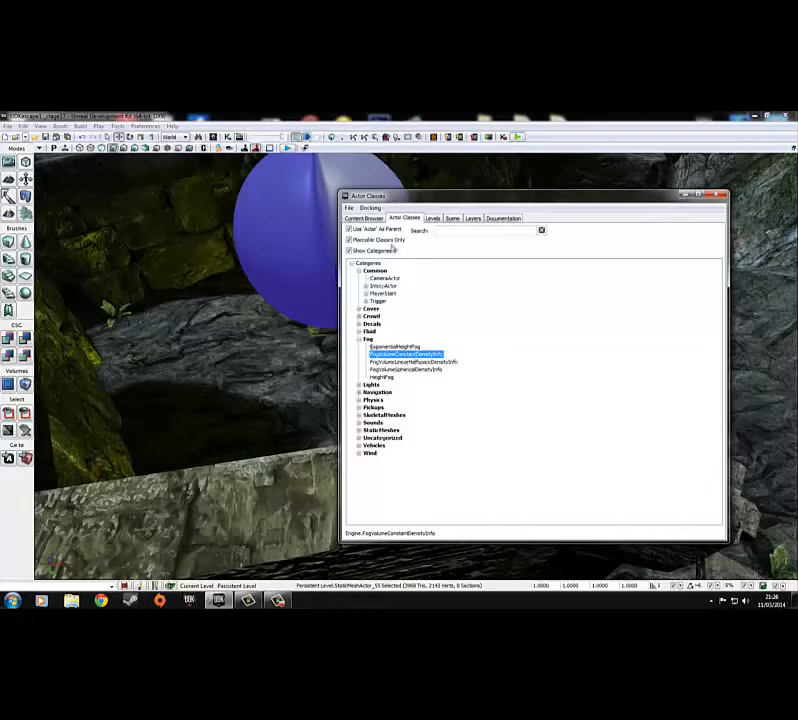
pyautogui.click(367, 219)
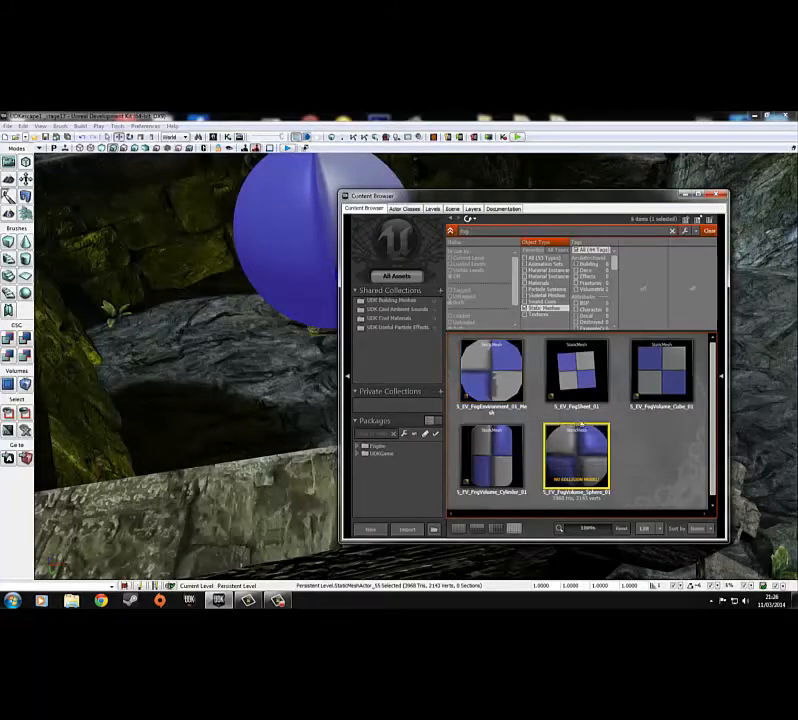
pyautogui.moveTo(576, 430)
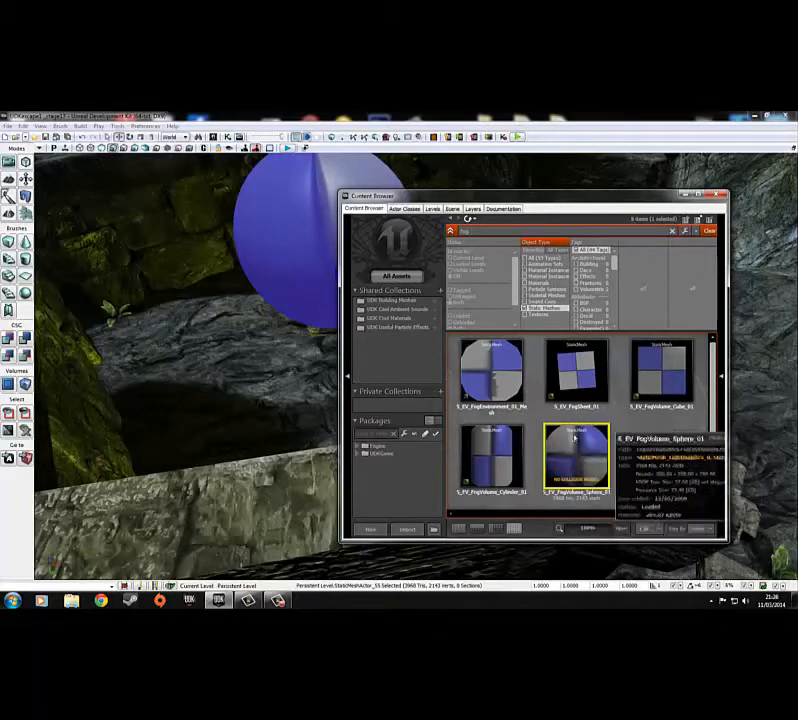
pyautogui.click(404, 218)
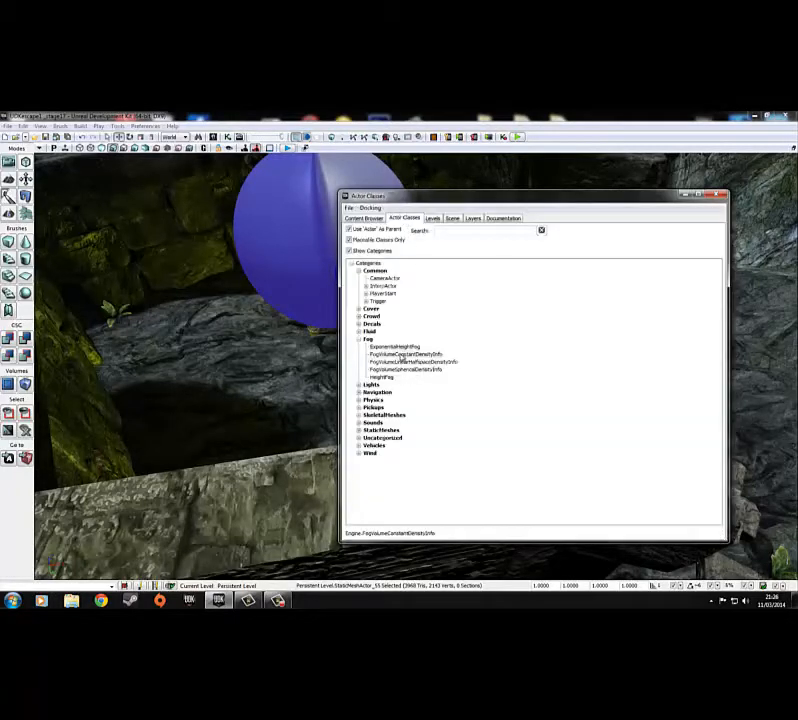
pyautogui.click(403, 355)
pyautogui.click(364, 218)
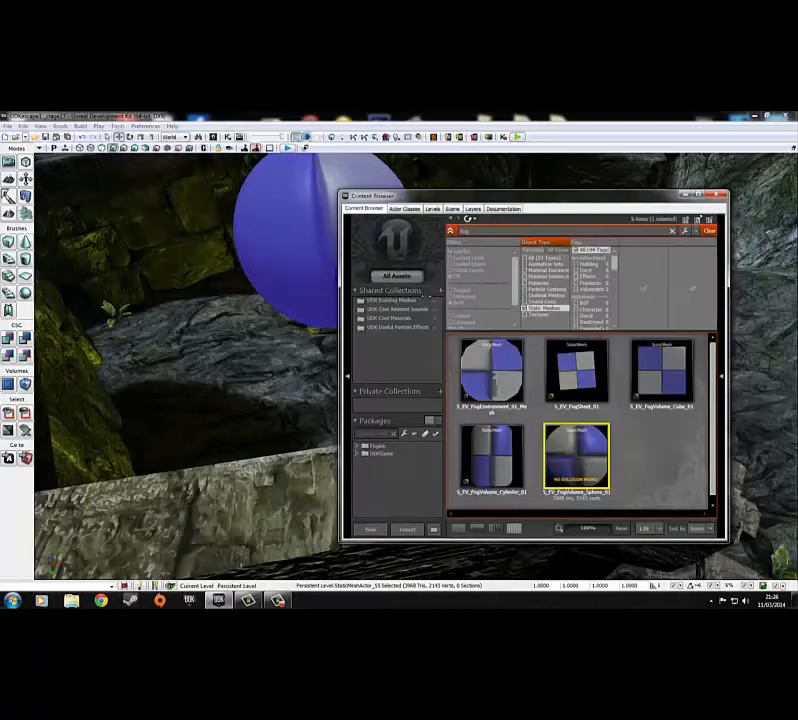
pyautogui.moveTo(534, 418)
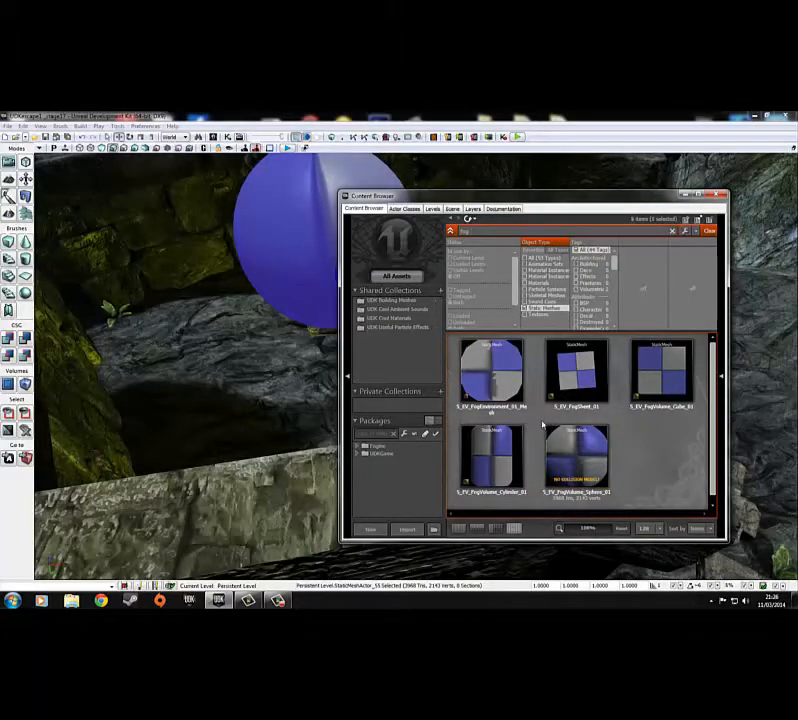
pyautogui.click(405, 209)
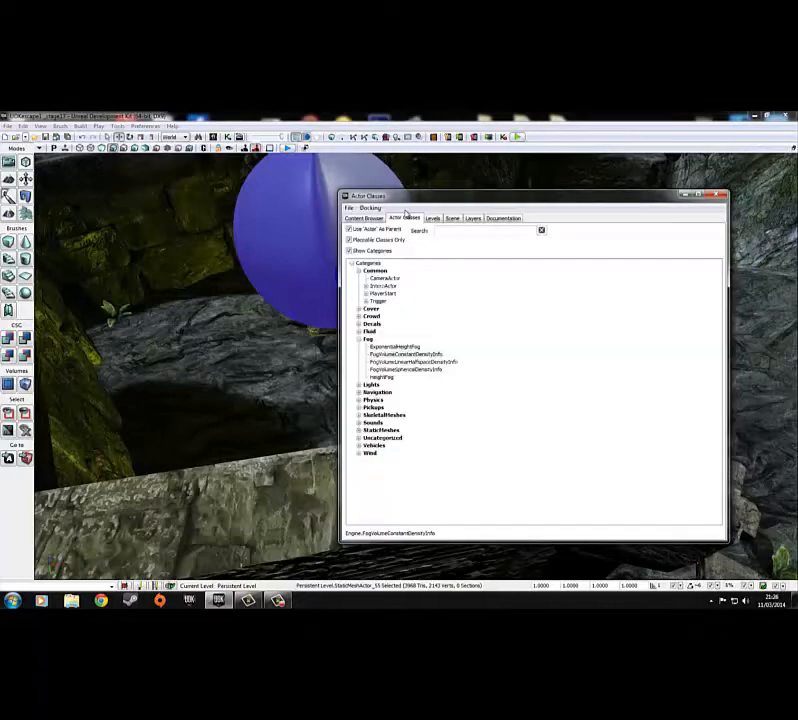
pyautogui.click(397, 355)
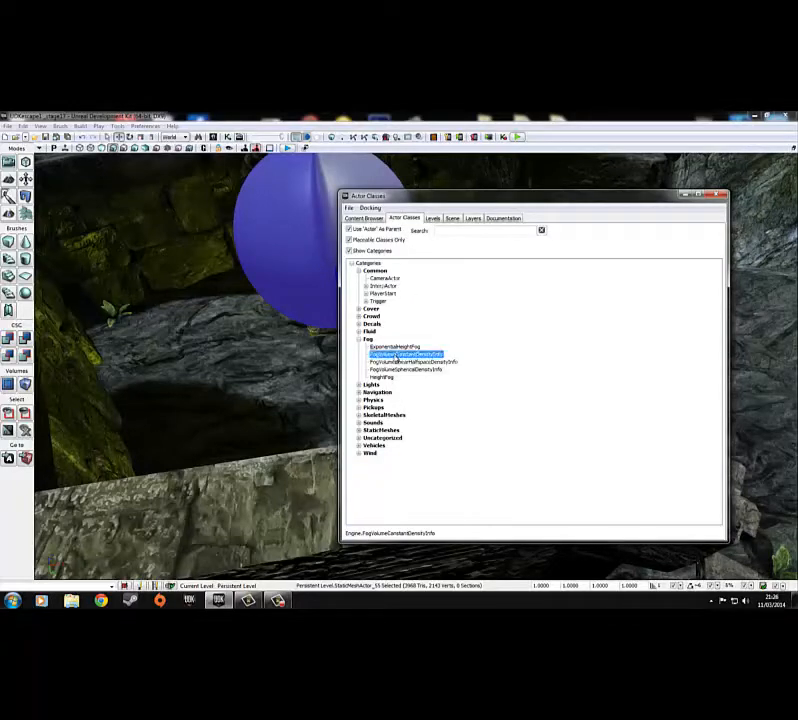
pyautogui.moveTo(397, 355); pyautogui.dragTo(245, 302)
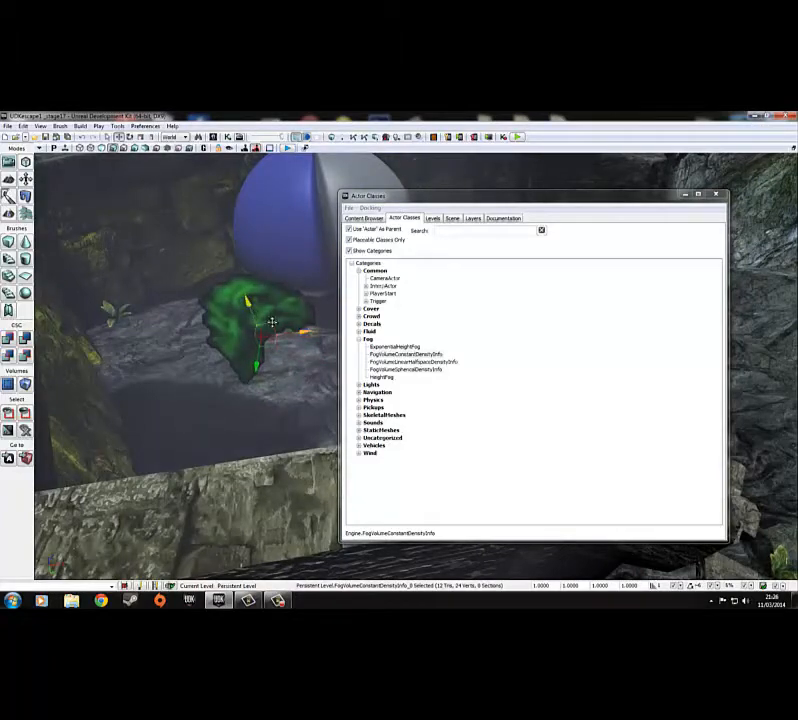
pyautogui.click(398, 355)
# - Close the actor class browser and move the constant density fog actor outside the ruin, beside the stone path
pyautogui.moveTo(286, 364); pyautogui.dragTo(341, 360, button='right')
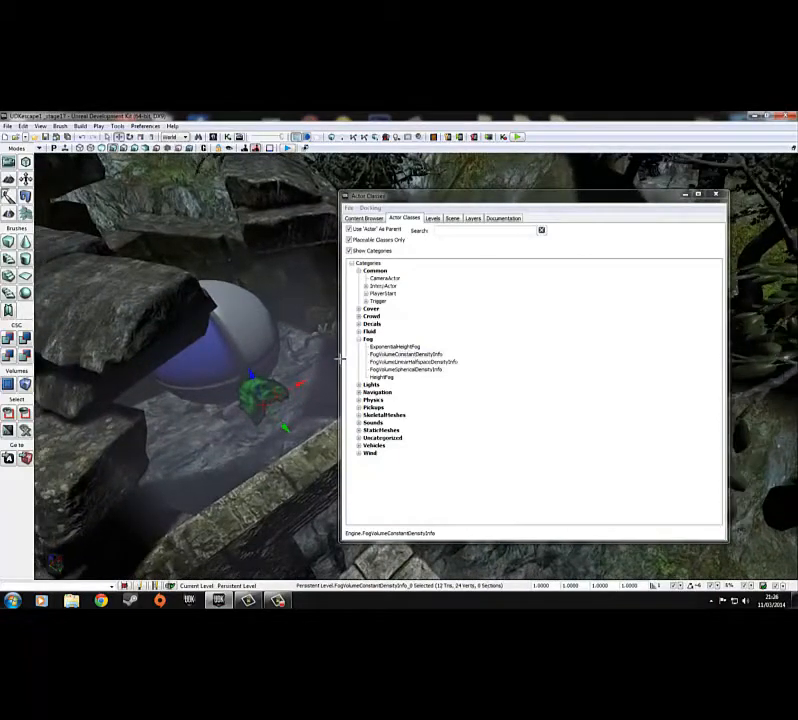
pyautogui.rightClick(285, 370)
pyautogui.click(265, 402)
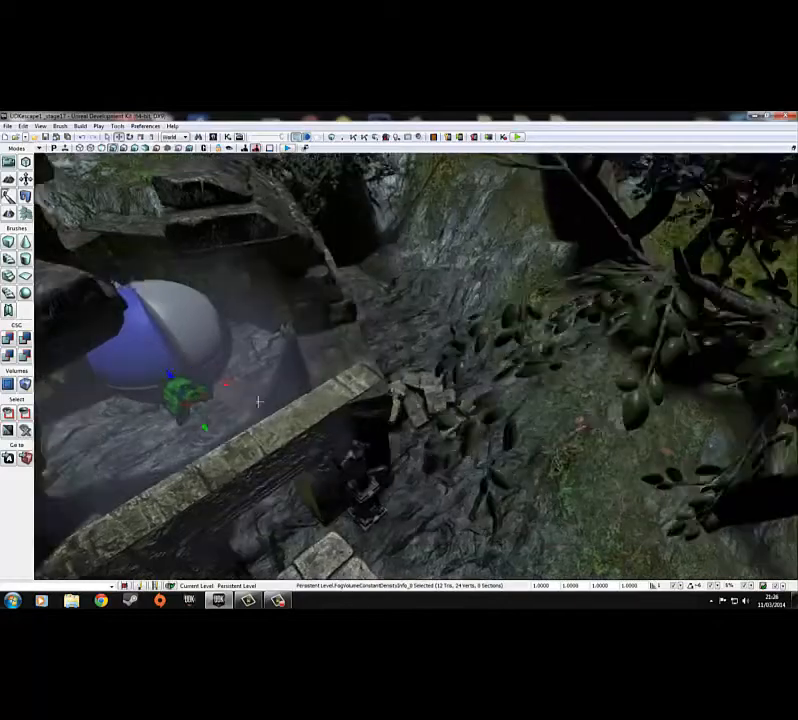
pyautogui.moveTo(258, 401); pyautogui.dragTo(160, 466, button='right')
pyautogui.moveTo(403, 468); pyautogui.dragTo(513, 490)
pyautogui.moveTo(513, 490); pyautogui.dragTo(458, 467, button='right')
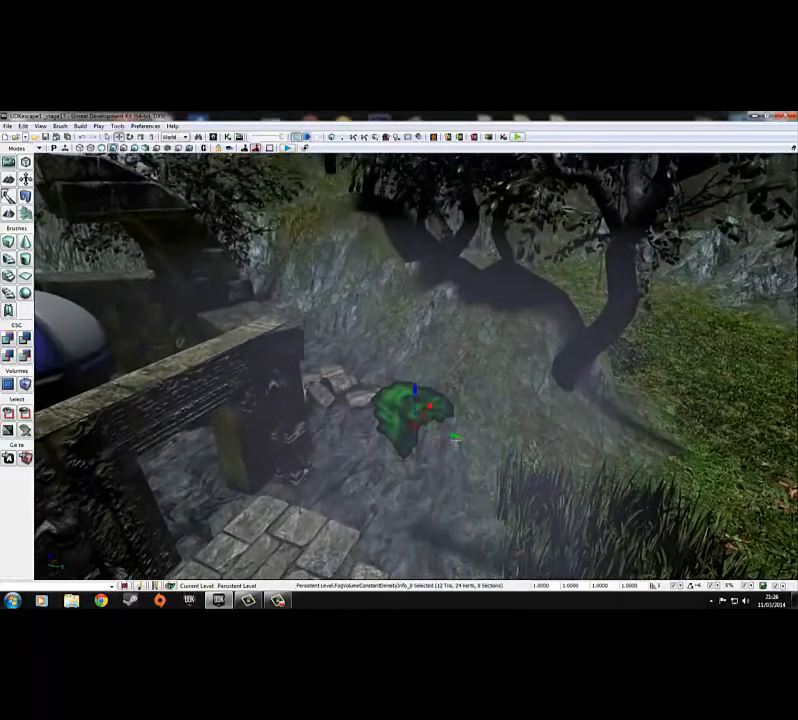
# - Set the Density of the selected constant density fog actor to 0.005 in its Density Component
pyautogui.press('F4')
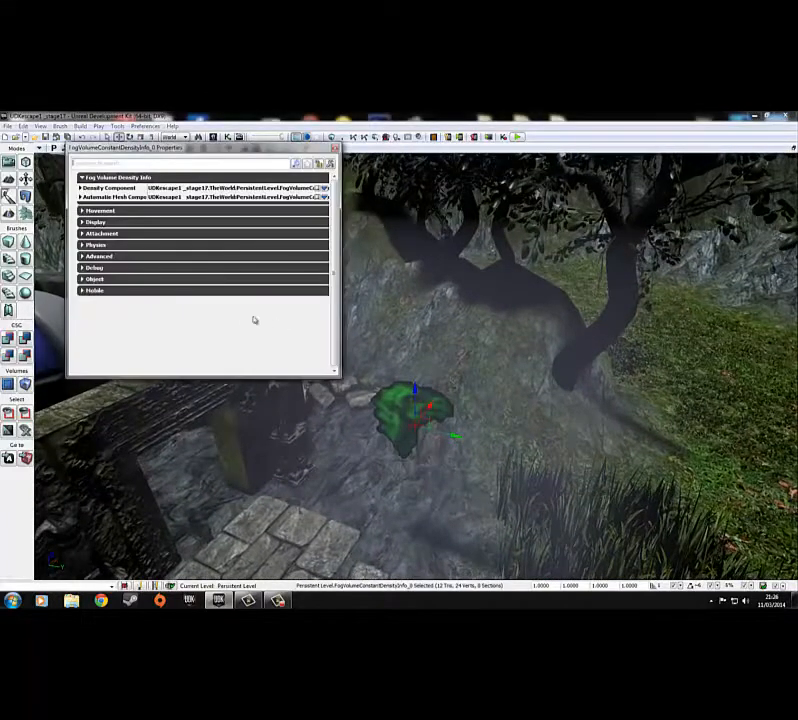
pyautogui.click(110, 188)
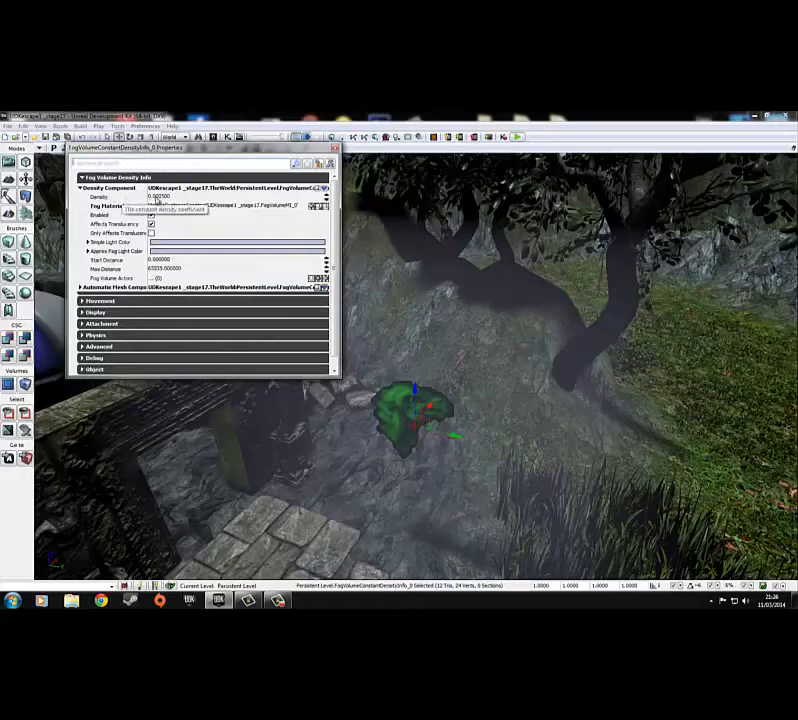
pyautogui.click(157, 197)
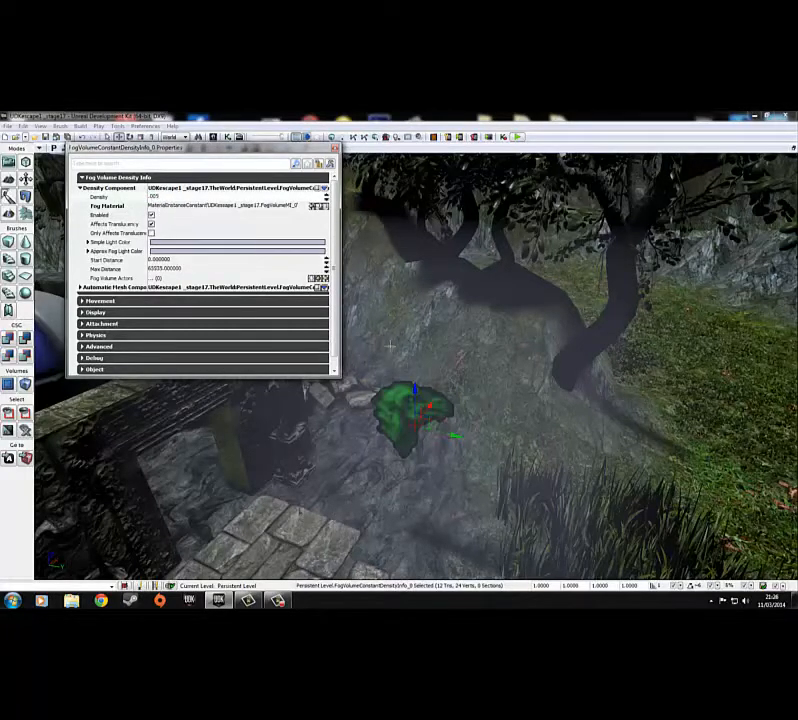
pyautogui.click(408, 362)
pyautogui.click(393, 404)
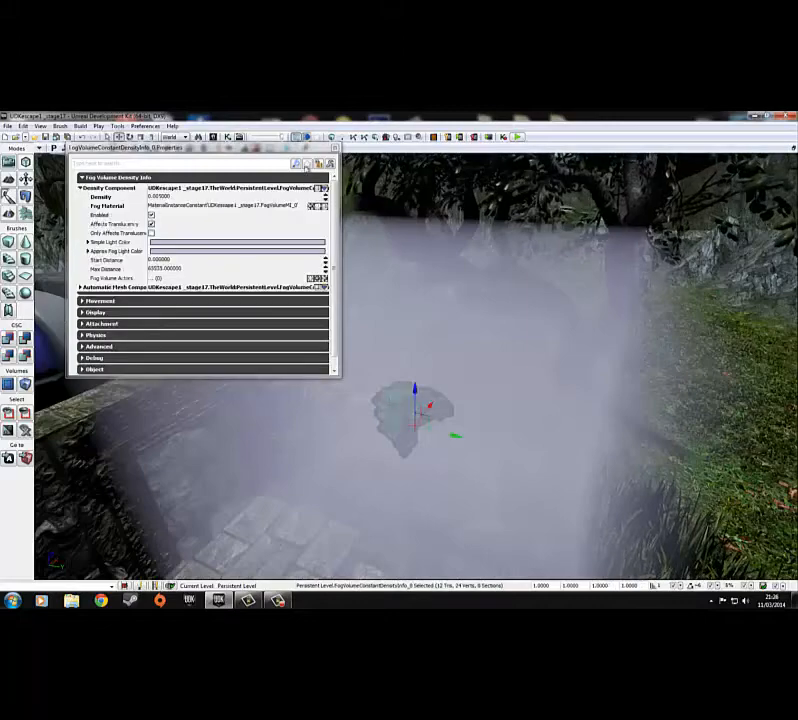
# - Examine the fog block beside the stone path from several angles and close its properties
pyautogui.moveTo(315, 153); pyautogui.dragTo(205, 223)
pyautogui.moveTo(397, 274); pyautogui.dragTo(430, 298)
pyautogui.moveTo(196, 221); pyautogui.dragTo(459, 339)
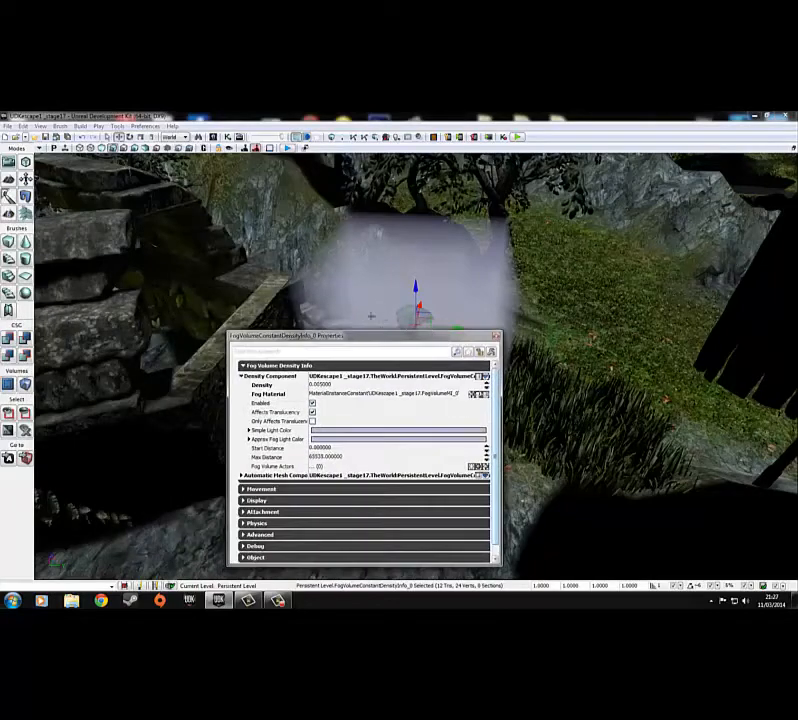
pyautogui.moveTo(370, 316); pyautogui.dragTo(389, 307)
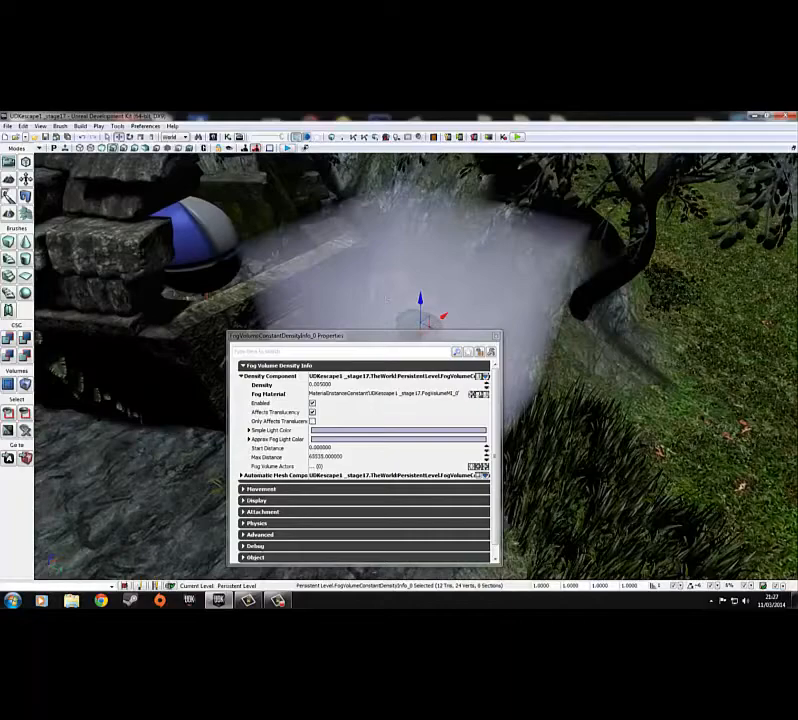
pyautogui.moveTo(196, 244); pyautogui.dragTo(413, 368)
pyautogui.click(414, 366)
pyautogui.moveTo(462, 336); pyautogui.dragTo(604, 268)
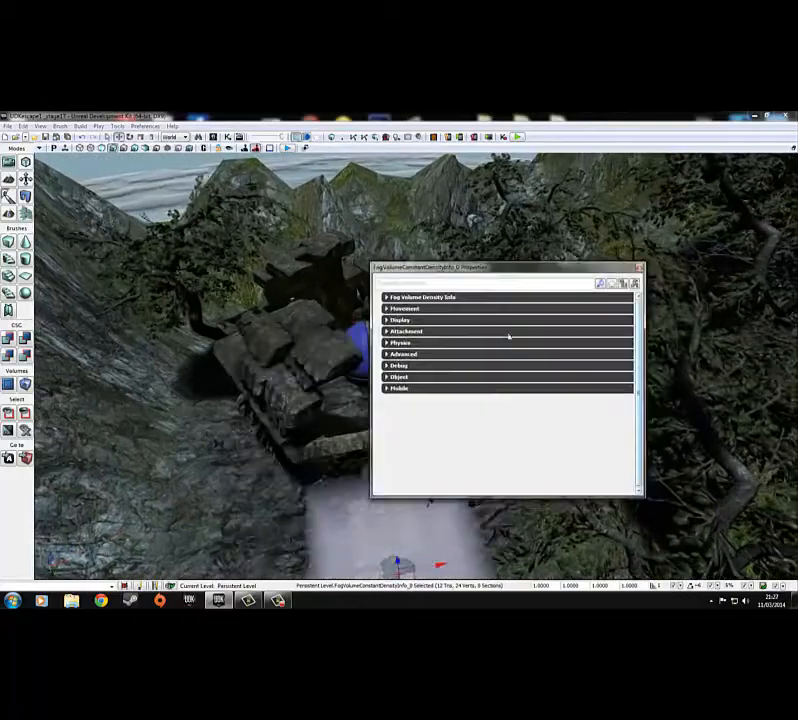
pyautogui.moveTo(355, 458); pyautogui.dragTo(582, 342)
pyautogui.click(638, 267)
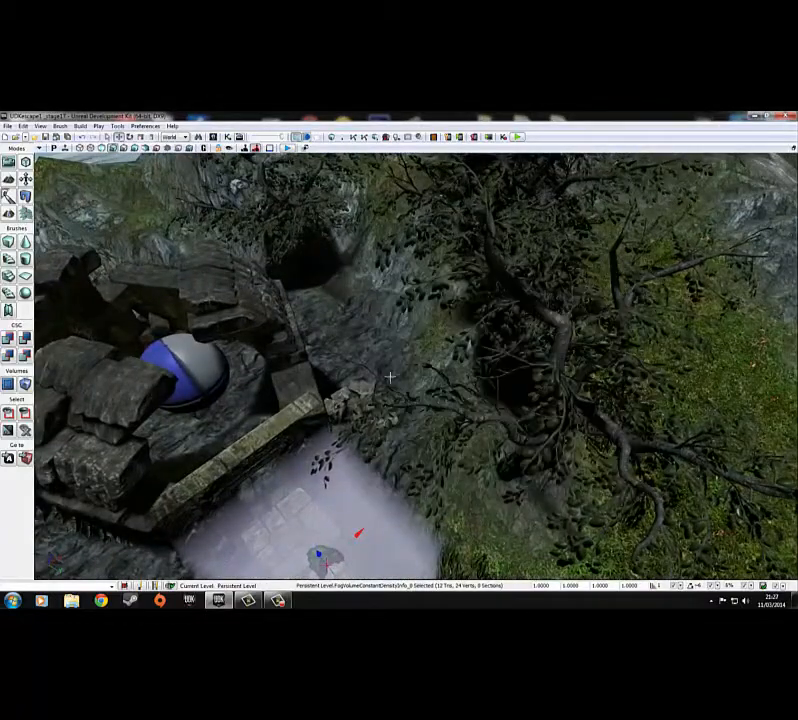
pyautogui.moveTo(390, 378); pyautogui.dragTo(397, 362)
pyautogui.moveTo(397, 362); pyautogui.dragTo(397, 285, button='right')
pyautogui.moveTo(397, 362); pyautogui.dragTo(311, 362, button='middle')
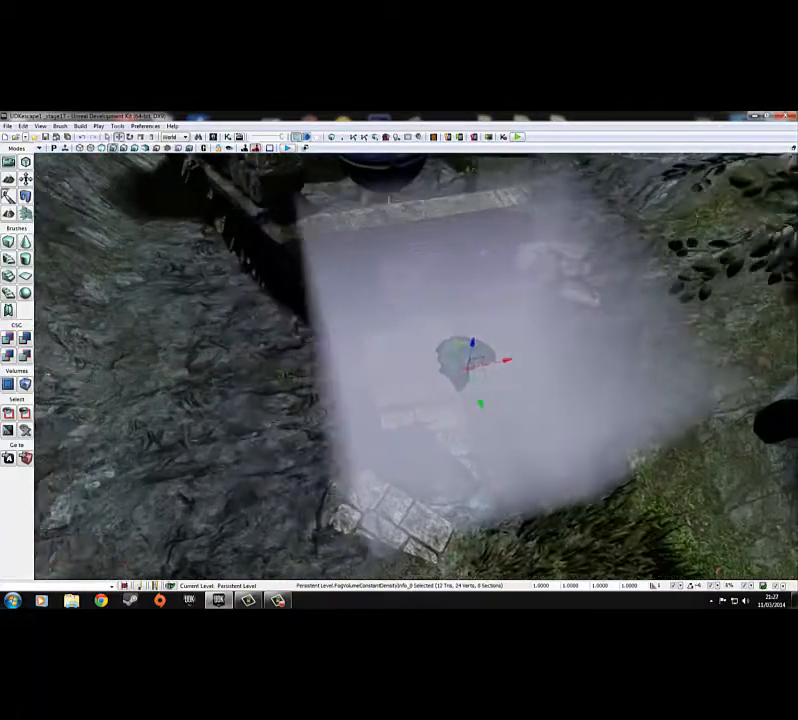
pyautogui.scroll(2, 397, 362)
pyautogui.moveTo(418, 330); pyautogui.dragTo(500, 355, button='right')
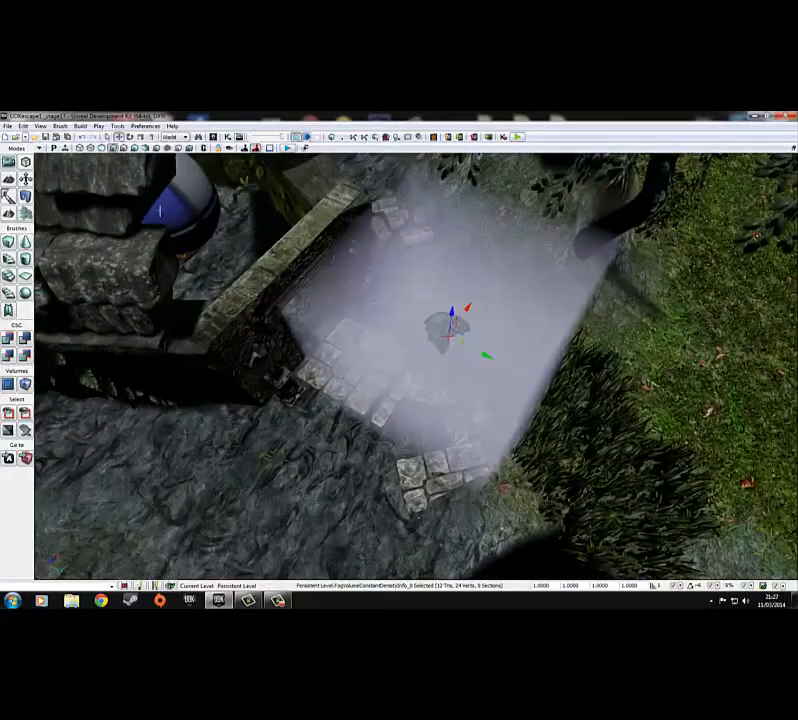
pyautogui.moveTo(326, 265); pyautogui.dragTo(310, 232, button='right')
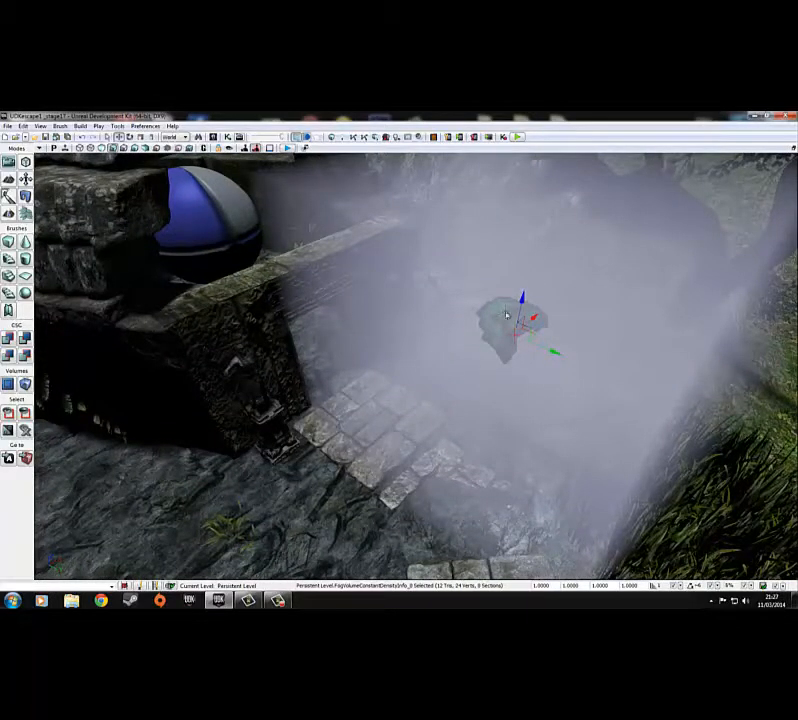
# - Add an empty Fog Volume Actors entry to the constant density fog actor's Density Component
pyautogui.doubleClick(506, 315)
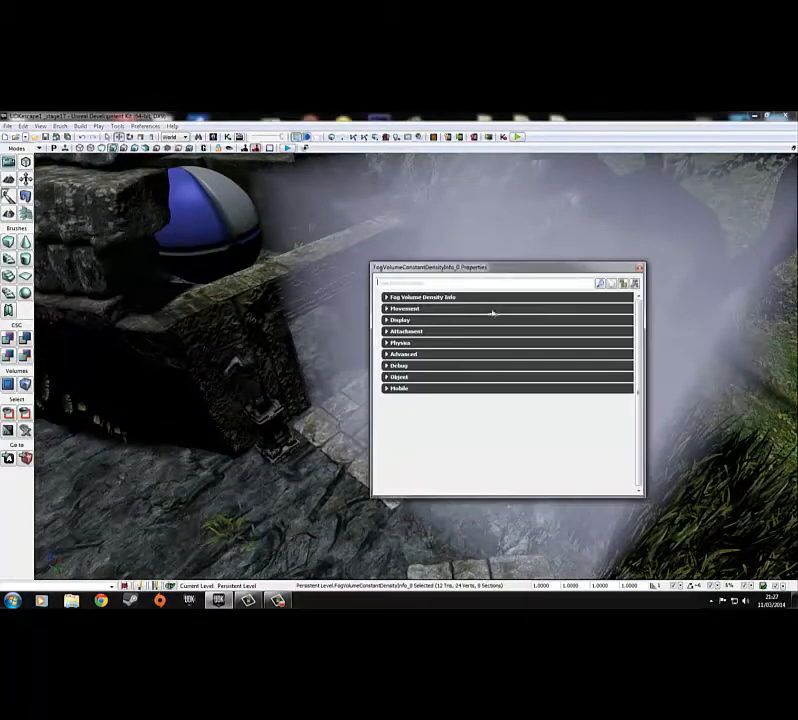
pyautogui.click(425, 297)
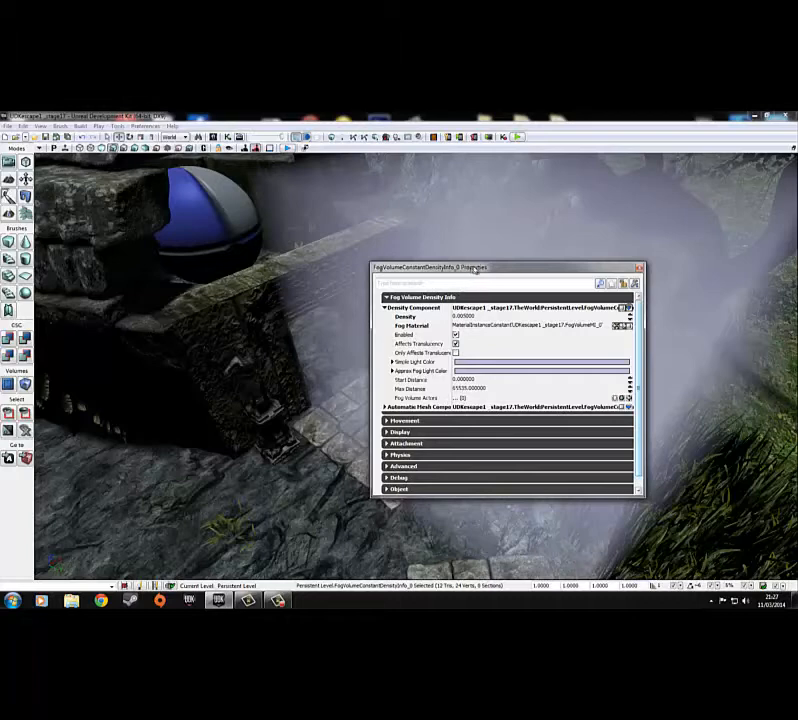
pyautogui.moveTo(476, 269); pyautogui.dragTo(503, 274)
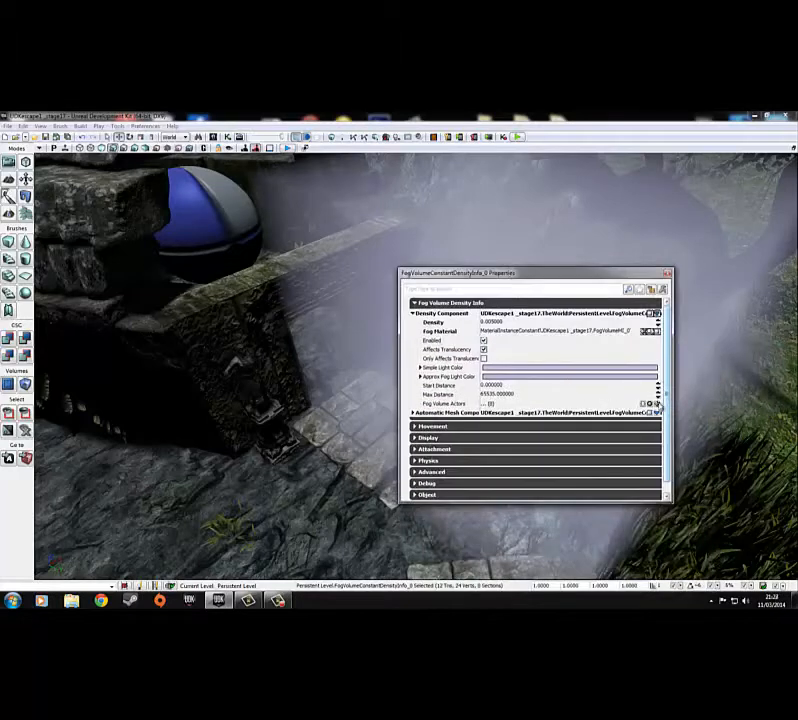
pyautogui.click(656, 403)
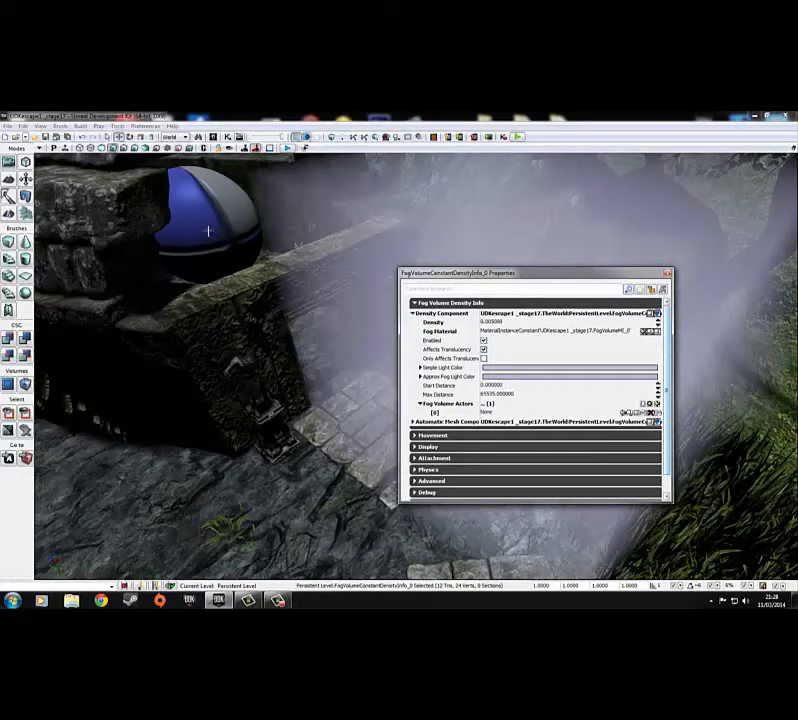
# - Select the fog sphere in the ruin and assign it to the fog actor's empty Fog Volume Actors entry
pyautogui.click(221, 226)
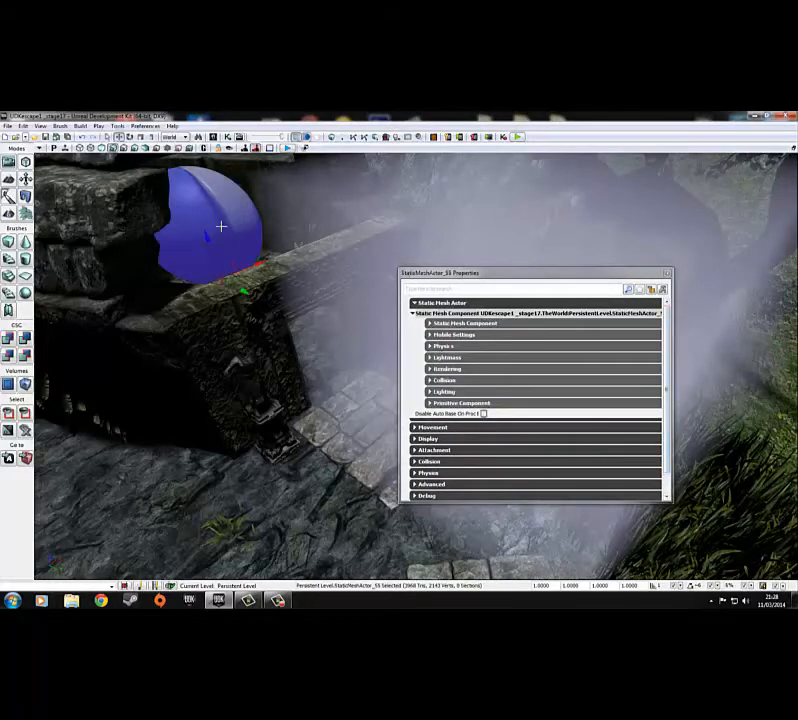
pyautogui.moveTo(495, 277)
pyautogui.mouseDown()
pyautogui.moveTo(475, 283)
pyautogui.moveTo(484, 280)
pyautogui.mouseUp()
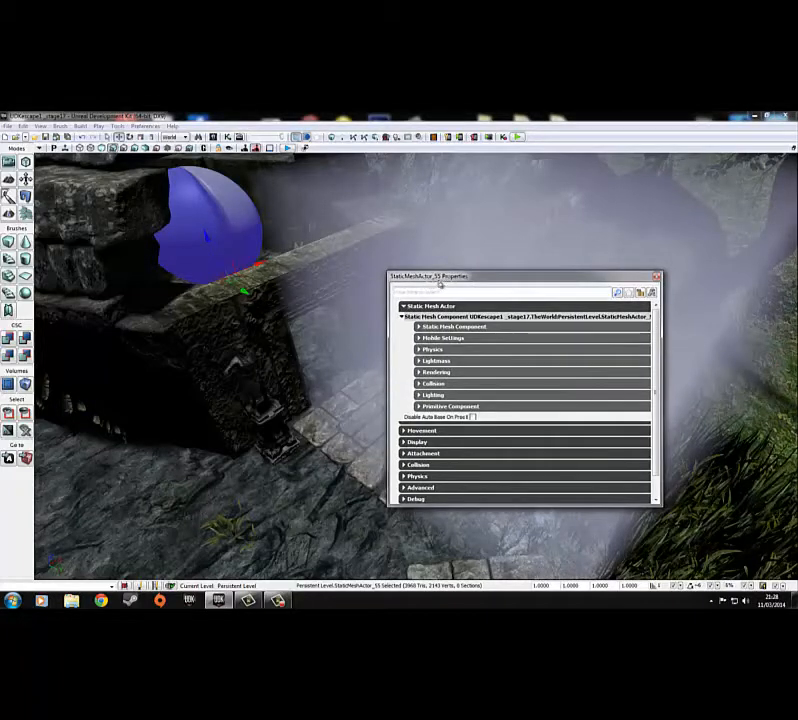
pyautogui.click(656, 276)
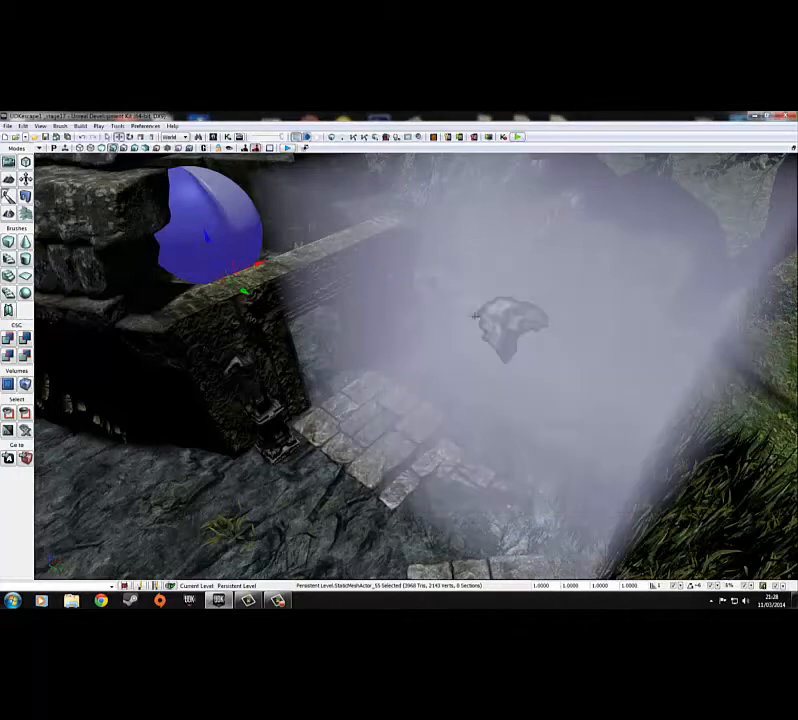
pyautogui.click(505, 322)
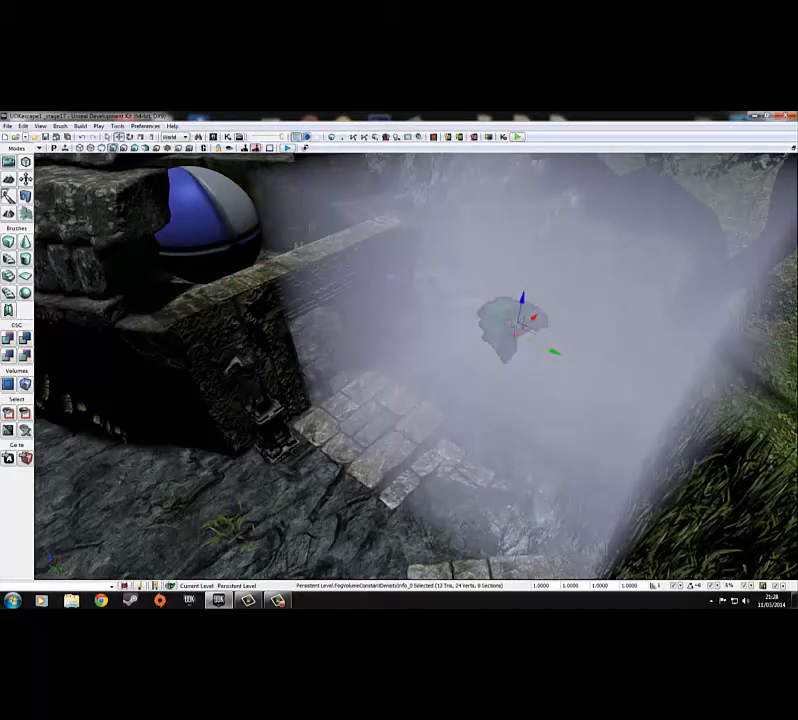
pyautogui.doubleClick(512, 330)
pyautogui.click(482, 417)
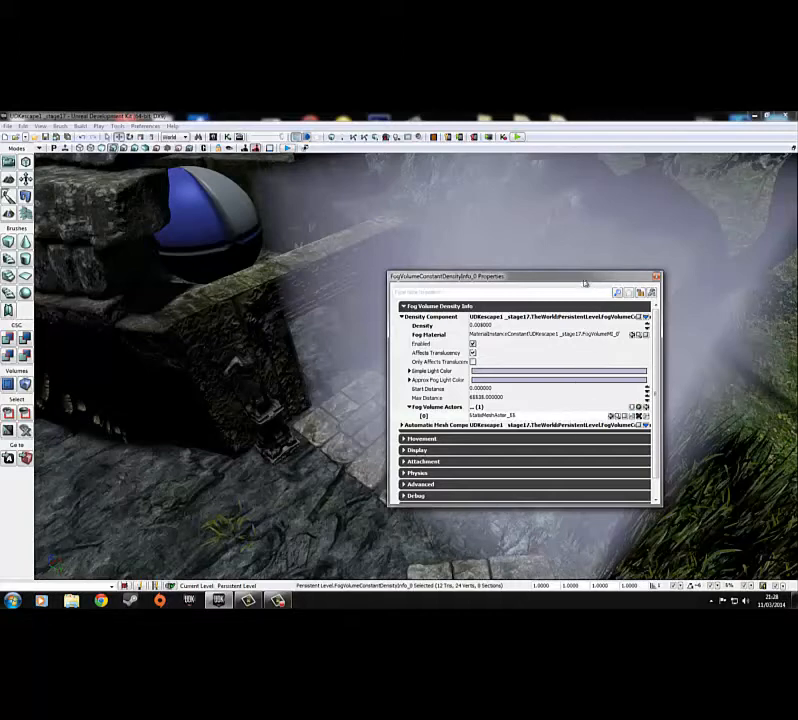
# - Move the constant density fog actor away from the stone path and reposition the fog sphere around the pedestal in the chamber
pyautogui.click(332, 303)
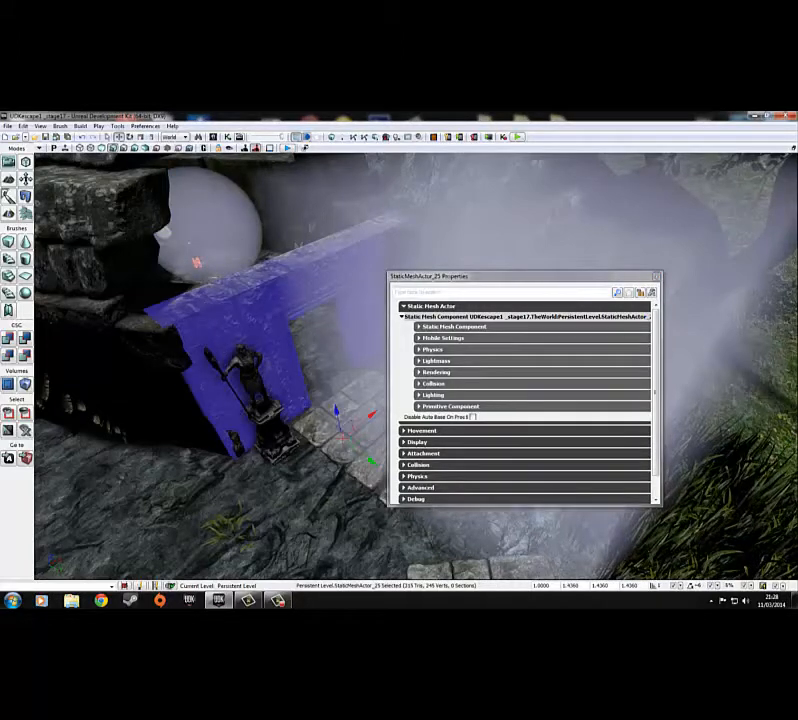
pyautogui.click(232, 227)
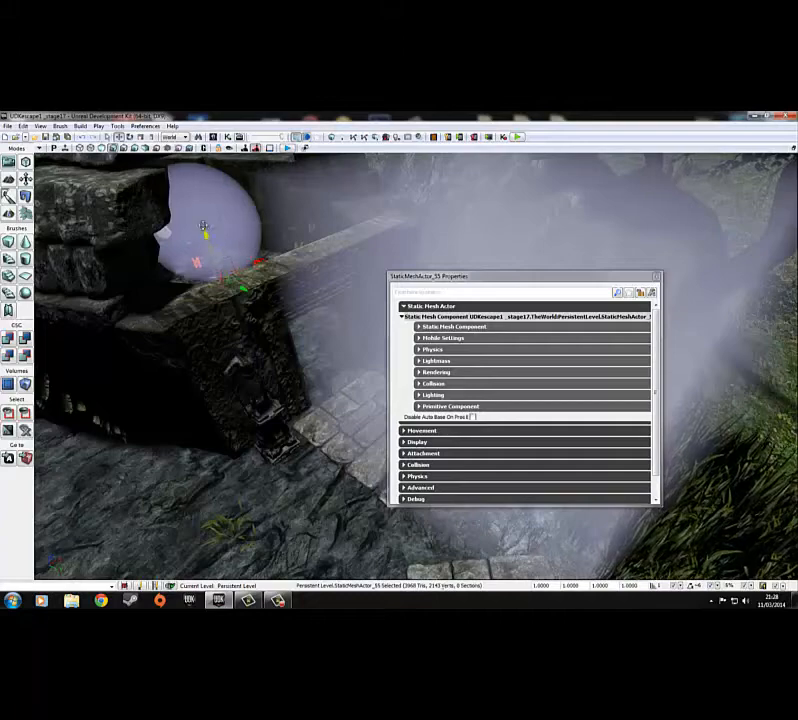
pyautogui.click(656, 277)
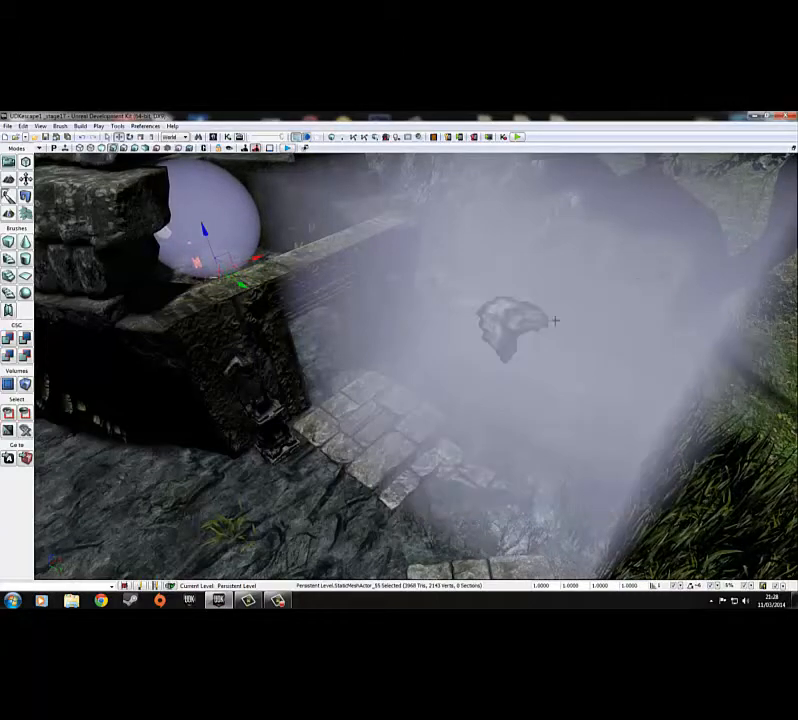
pyautogui.moveTo(416, 367); pyautogui.dragTo(442, 392)
pyautogui.moveTo(522, 410); pyautogui.dragTo(396, 475, button='right')
pyautogui.click(422, 397)
pyautogui.moveTo(432, 424); pyautogui.dragTo(427, 416)
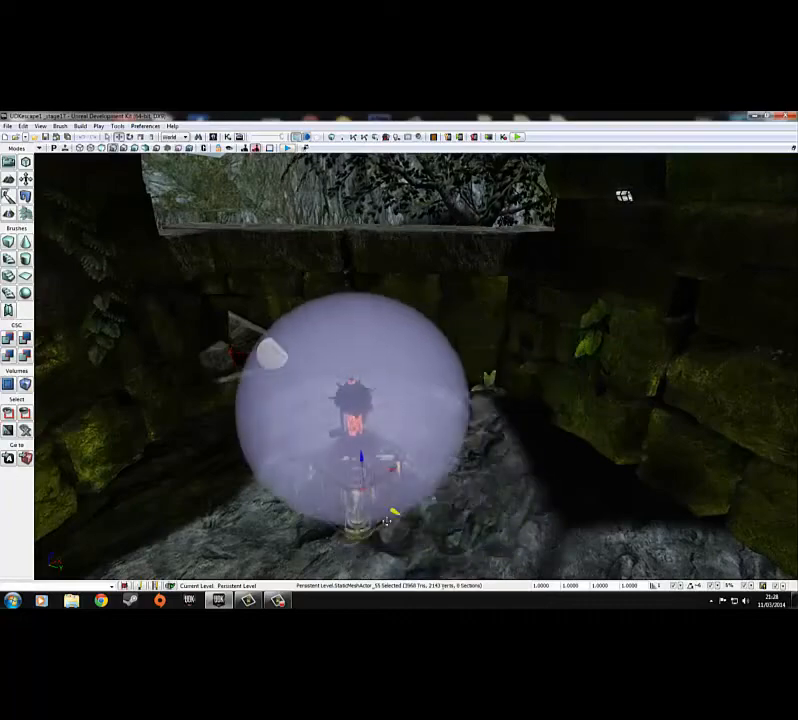
# - Play the level from the stone path, walk into the chamber up to the fog sphere, and end the preview
pyautogui.moveTo(410, 530); pyautogui.dragTo(470, 551, button='right')
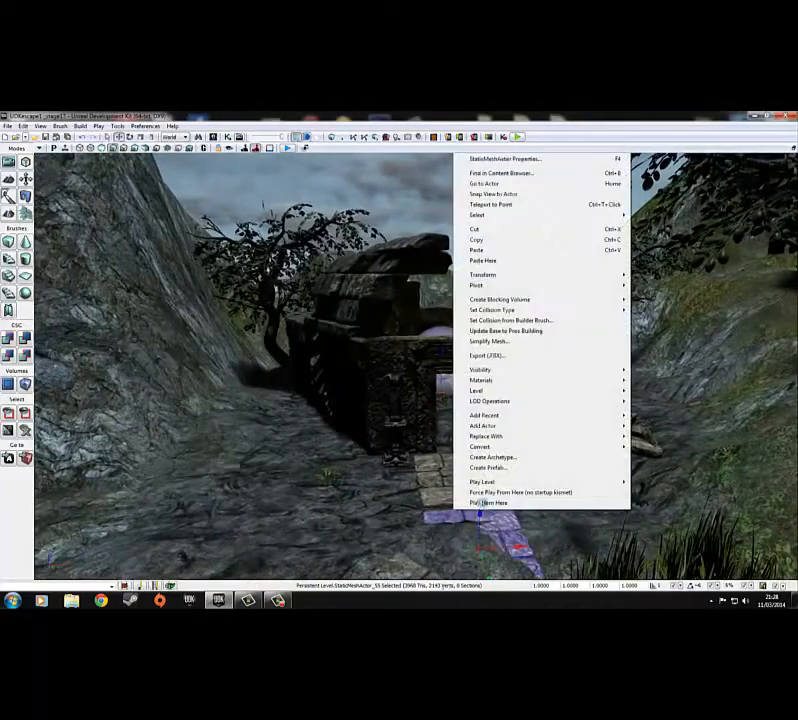
pyautogui.click(482, 502)
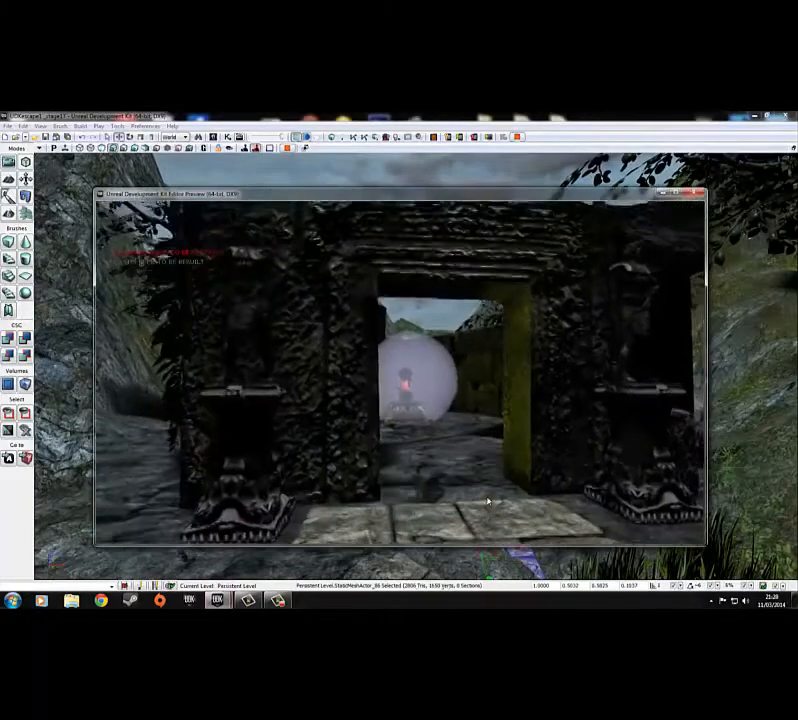
pyautogui.press('w')
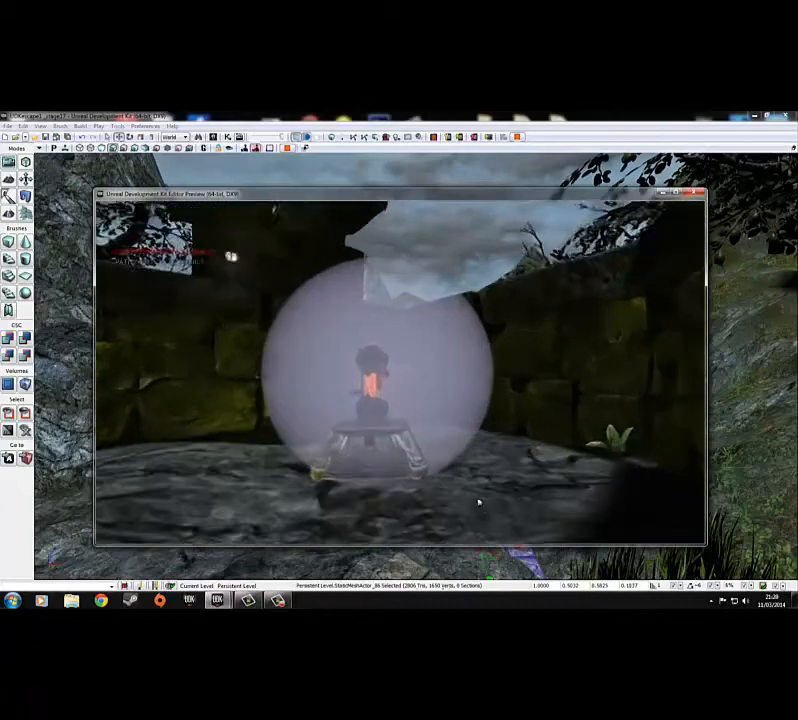
pyautogui.press('w')
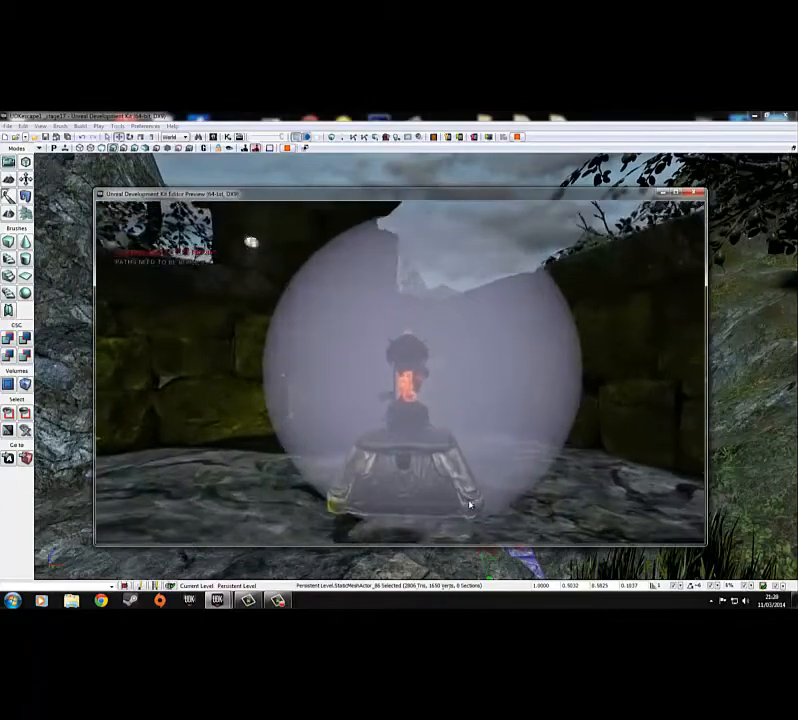
pyautogui.press('Escape')
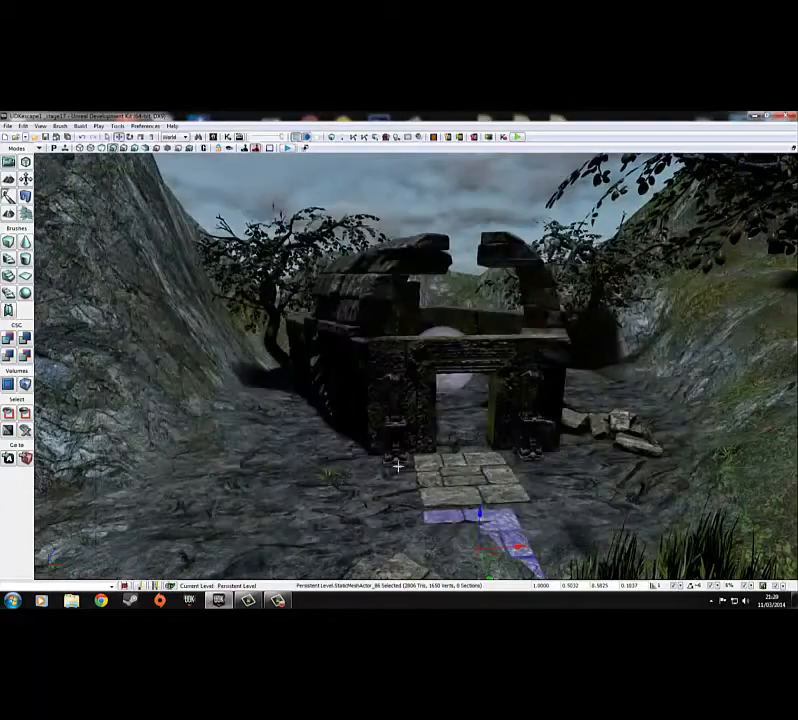
# - Set the constant density fog actor's Density to 1 and view the fog from outside the terrain
pyautogui.moveTo(394, 464); pyautogui.dragTo(391, 408, button='right')
pyautogui.click(460, 353)
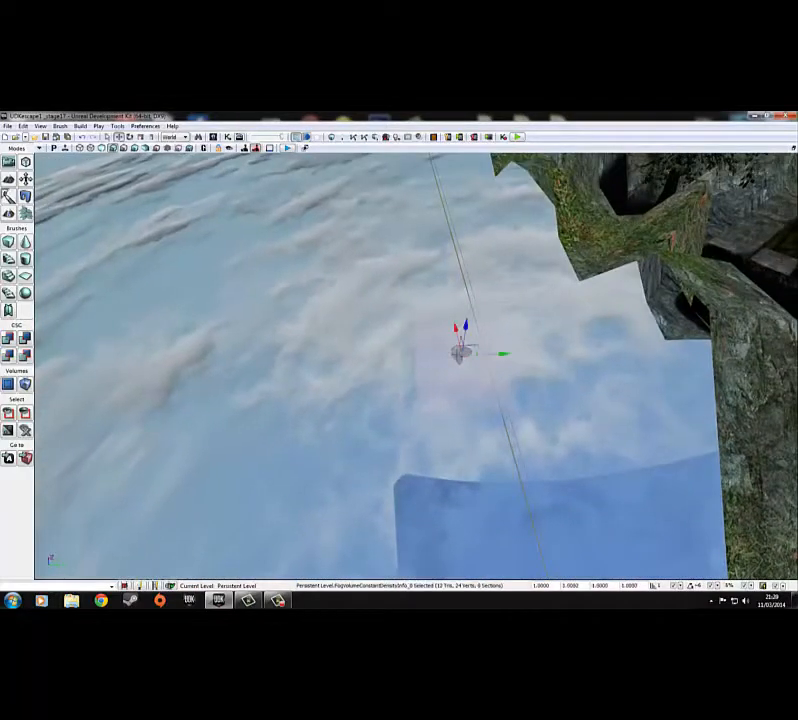
pyautogui.doubleClick(450, 361)
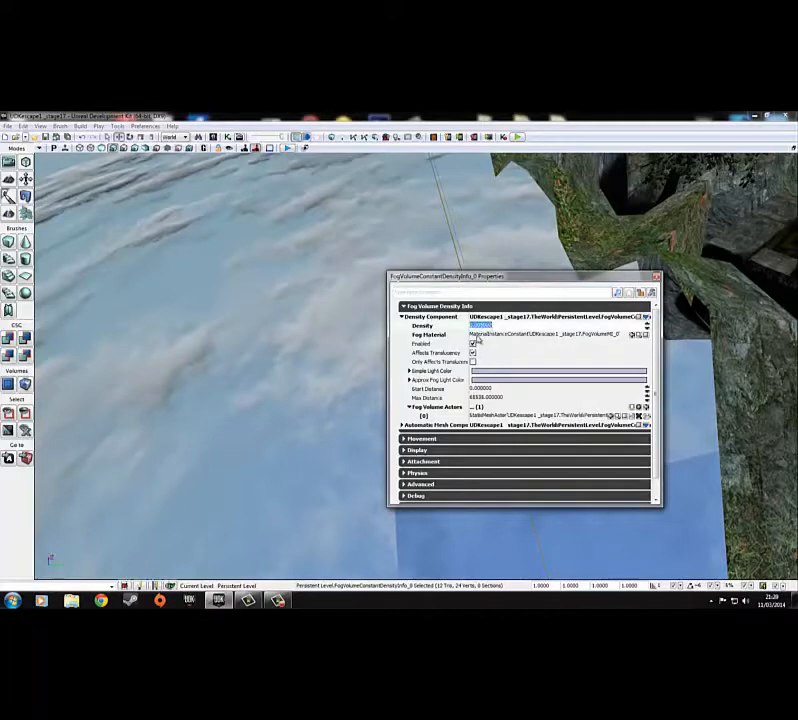
pyautogui.hotkey('ctrl', 's')
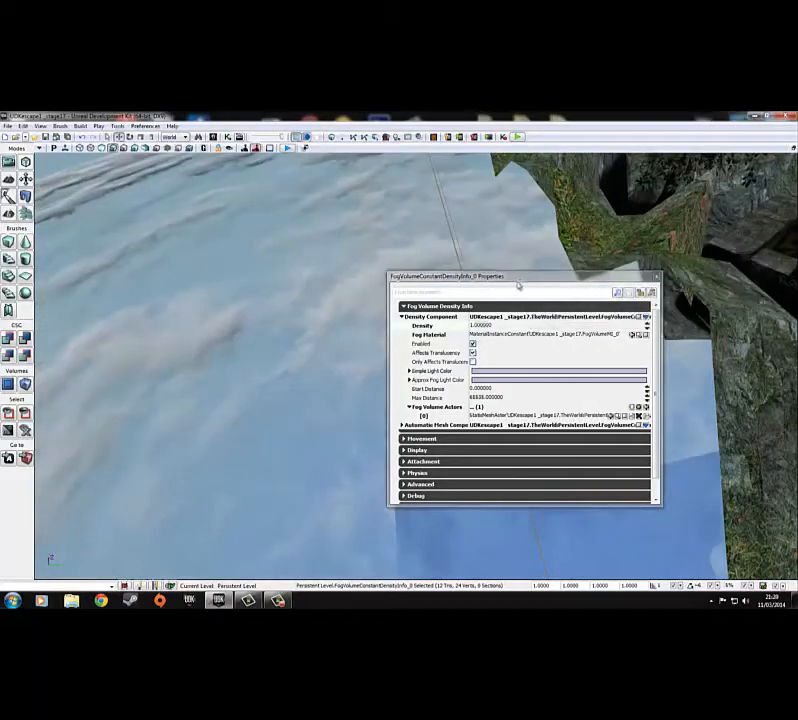
pyautogui.moveTo(516, 286); pyautogui.dragTo(387, 449)
pyautogui.moveTo(468, 319)
pyautogui.mouseDown()
pyautogui.moveTo(467, 265)
pyautogui.moveTo(465, 299)
pyautogui.mouseUp()
pyautogui.moveTo(420, 326); pyautogui.dragTo(484, 296, button='right')
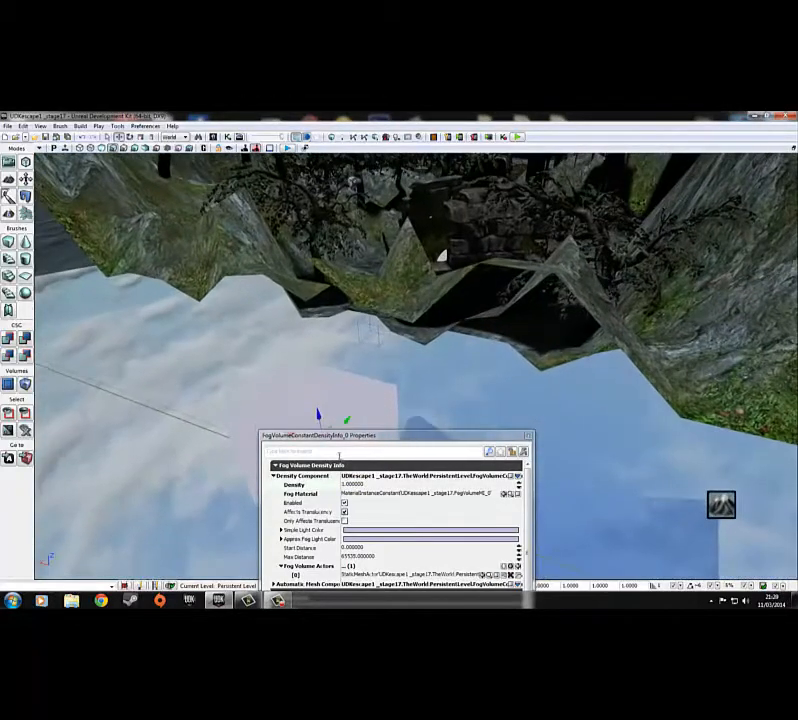
# - Set the constant density fog actor's Density to 0.0006 and raise the actor outside the terrain edge
pyautogui.moveTo(356, 441); pyautogui.dragTo(513, 409)
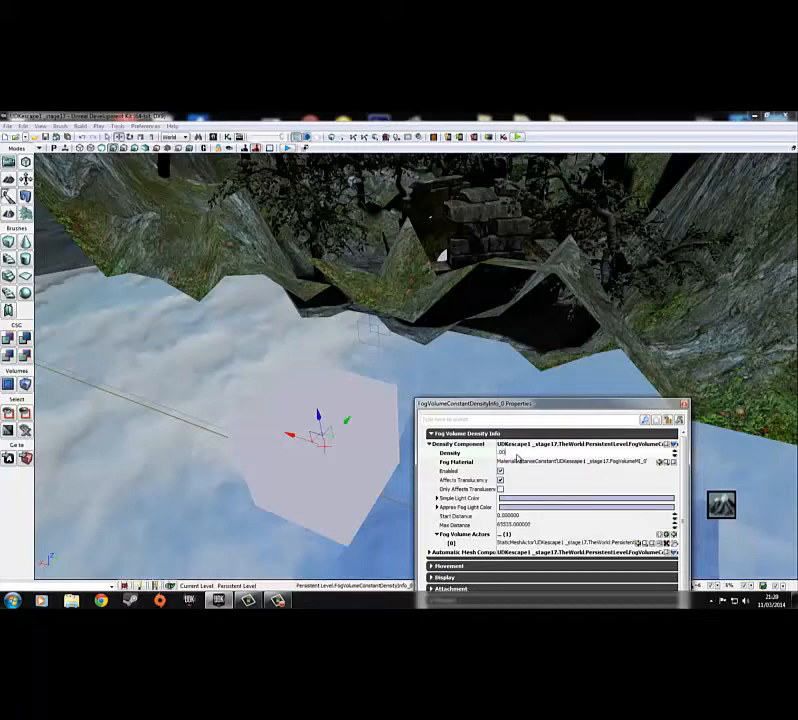
pyautogui.click(387, 433)
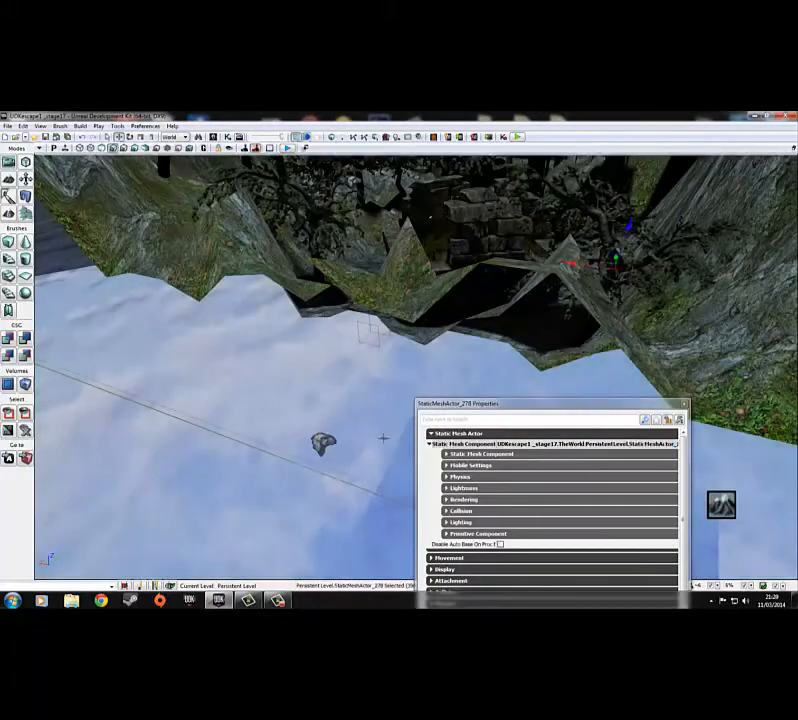
pyautogui.click(323, 443)
pyautogui.moveTo(317, 413); pyautogui.dragTo(303, 325)
pyautogui.moveTo(303, 325); pyautogui.dragTo(296, 380, button='right')
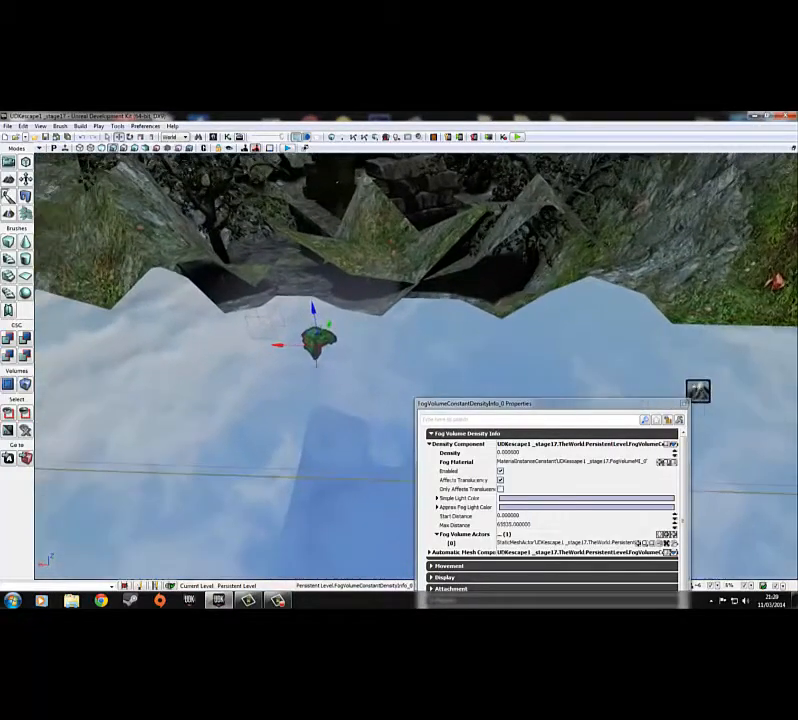
# - Examine the thinner fog sphere around the lantern on the chamber's pedestal
pyautogui.moveTo(332, 350); pyautogui.dragTo(630, 291, button='right')
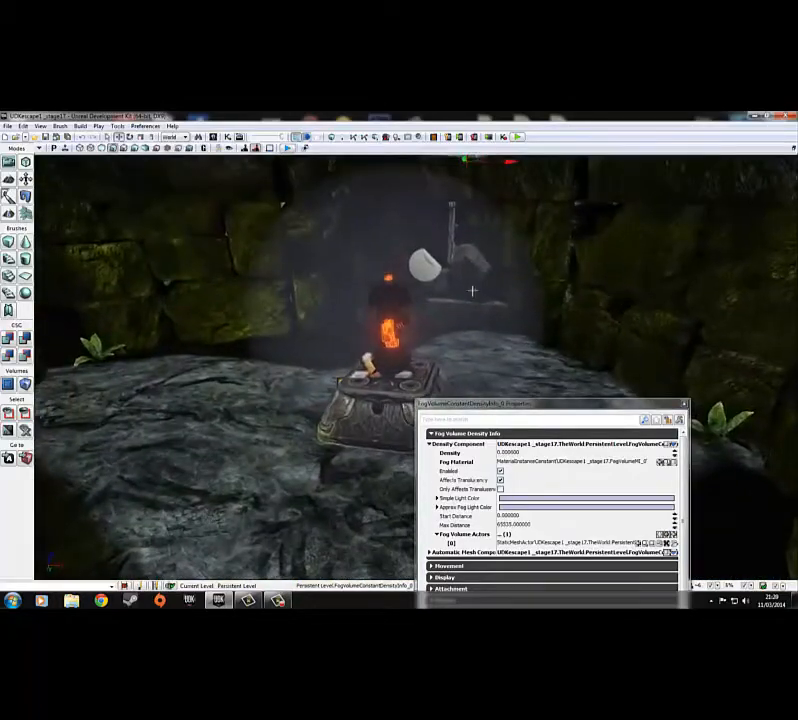
pyautogui.moveTo(483, 265)
pyautogui.mouseDown(button='right')
pyautogui.moveTo(472, 258)
pyautogui.moveTo(493, 262)
pyautogui.mouseUp(button='right')
pyautogui.moveTo(395, 271); pyautogui.dragTo(426, 322, button='right')
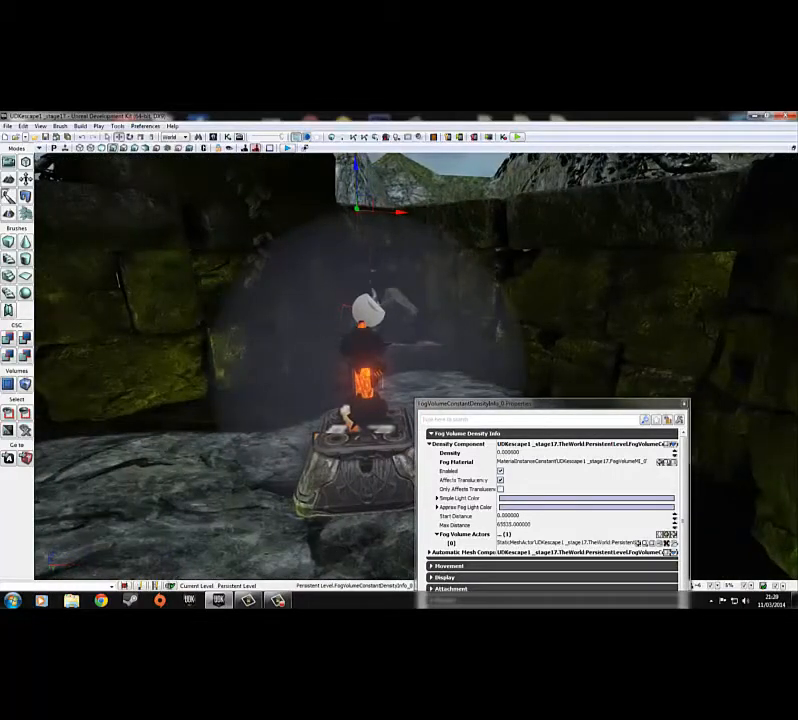